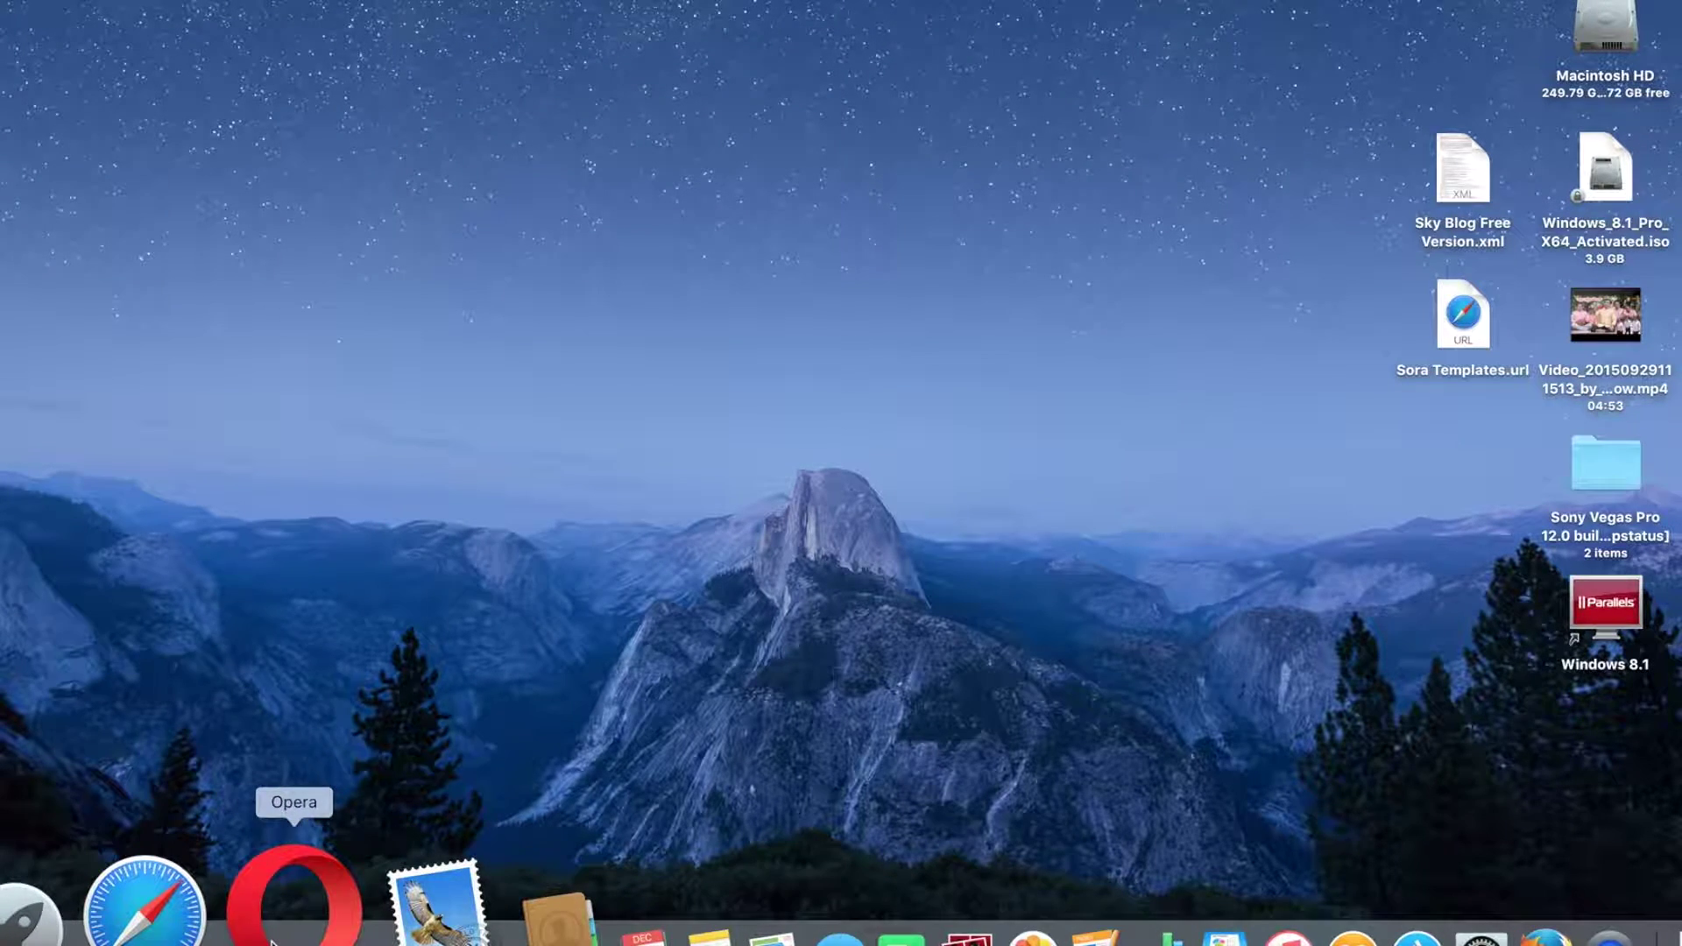
- Launch Opera with an enlarged window and open Facebook from the Speed Dial social sites folder
right_click(271, 941)
left_click(326, 791)
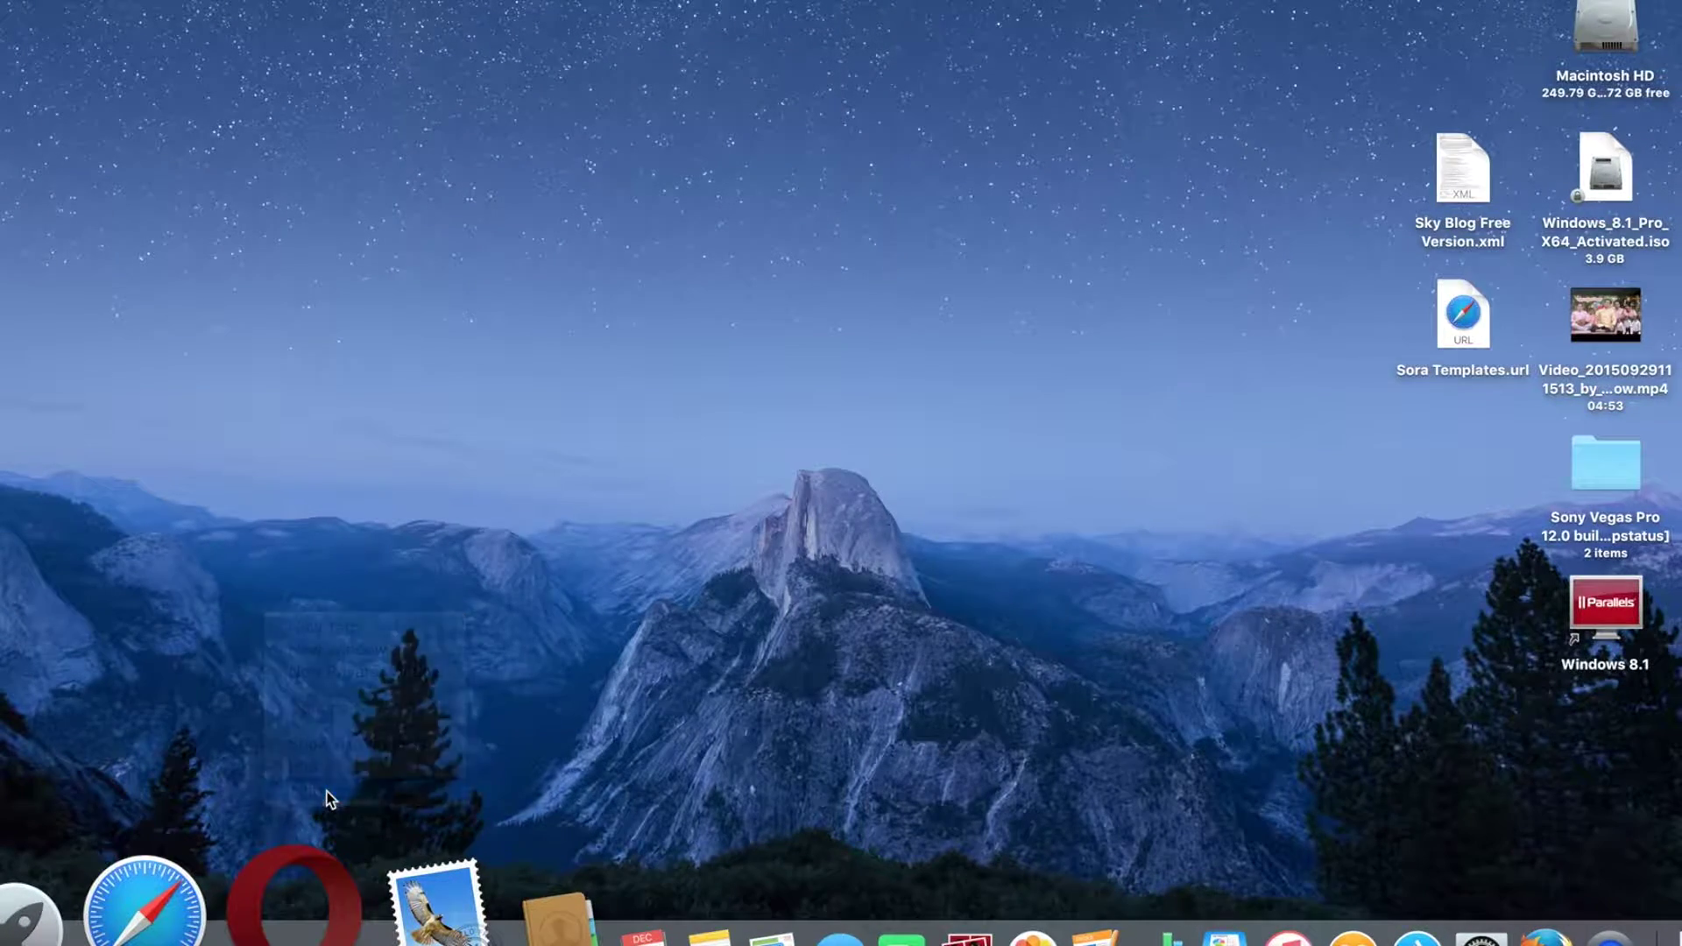
left_click(294, 941)
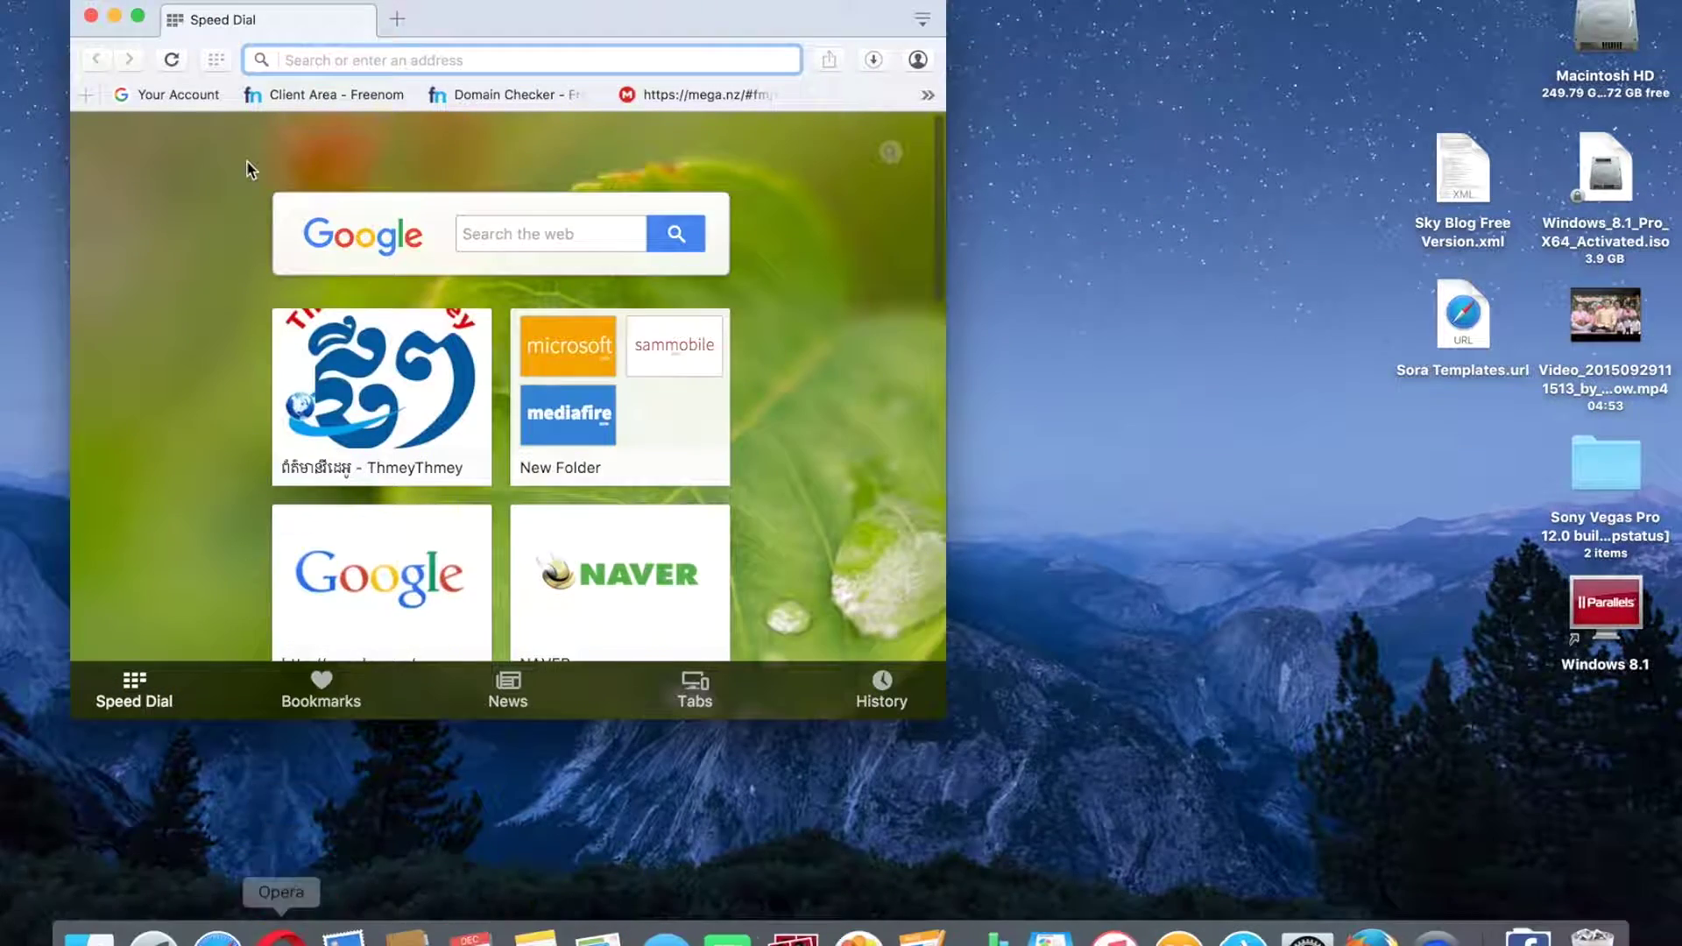
left_click(138, 16)
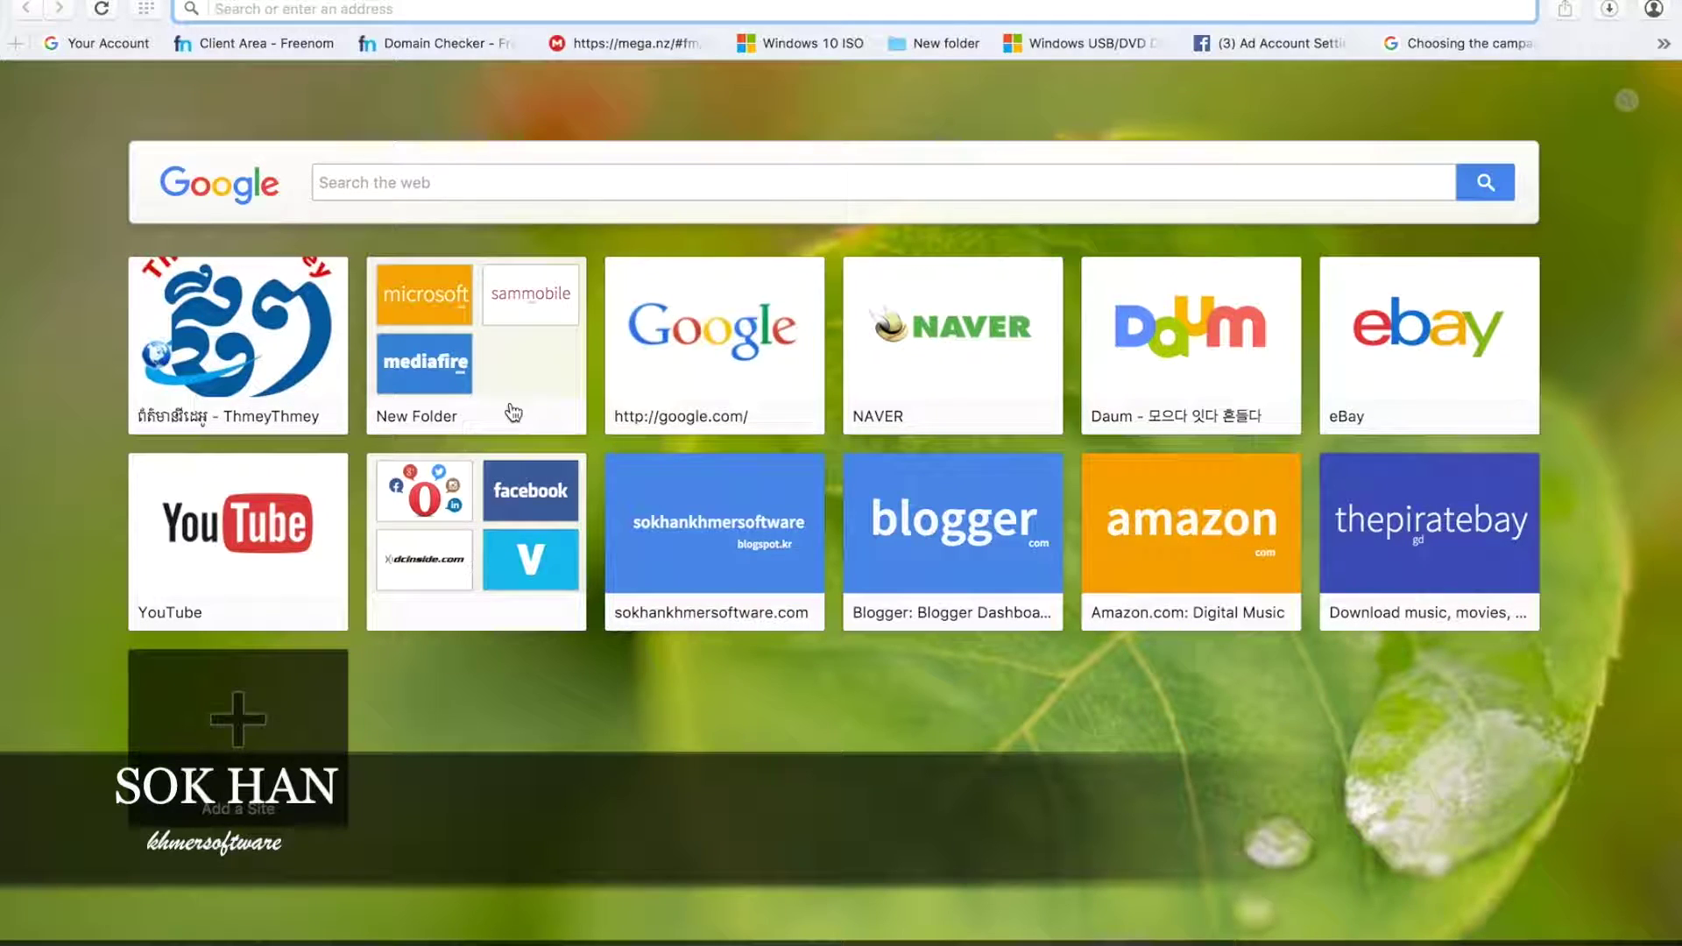
left_click(535, 498)
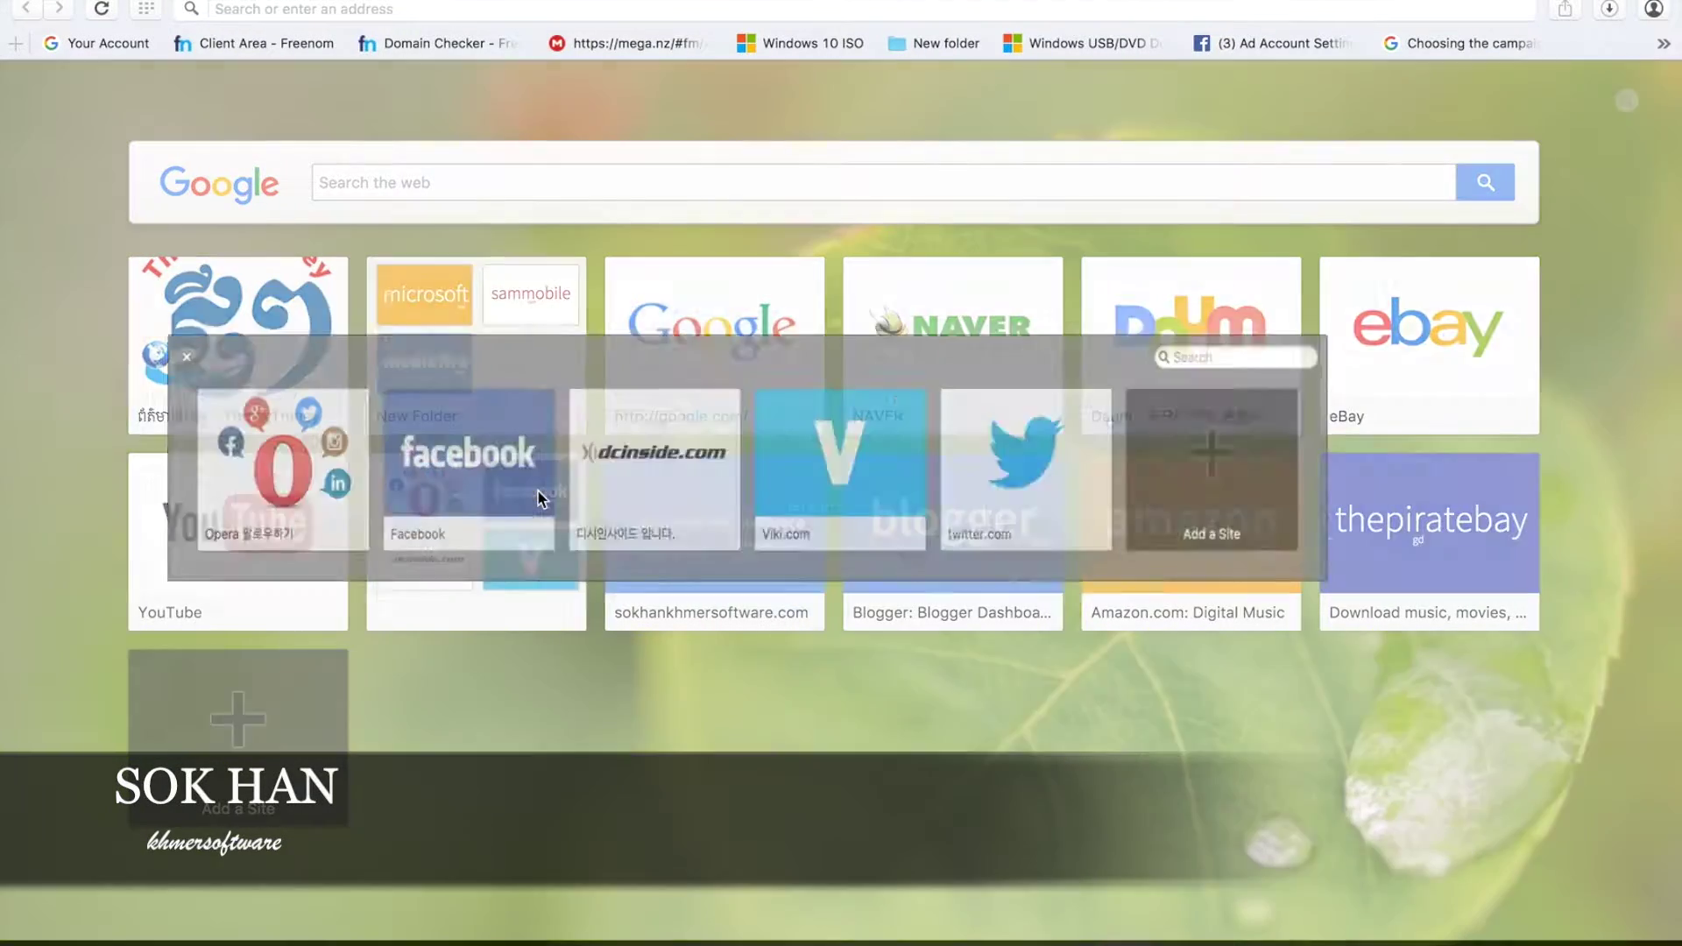
left_click(506, 445)
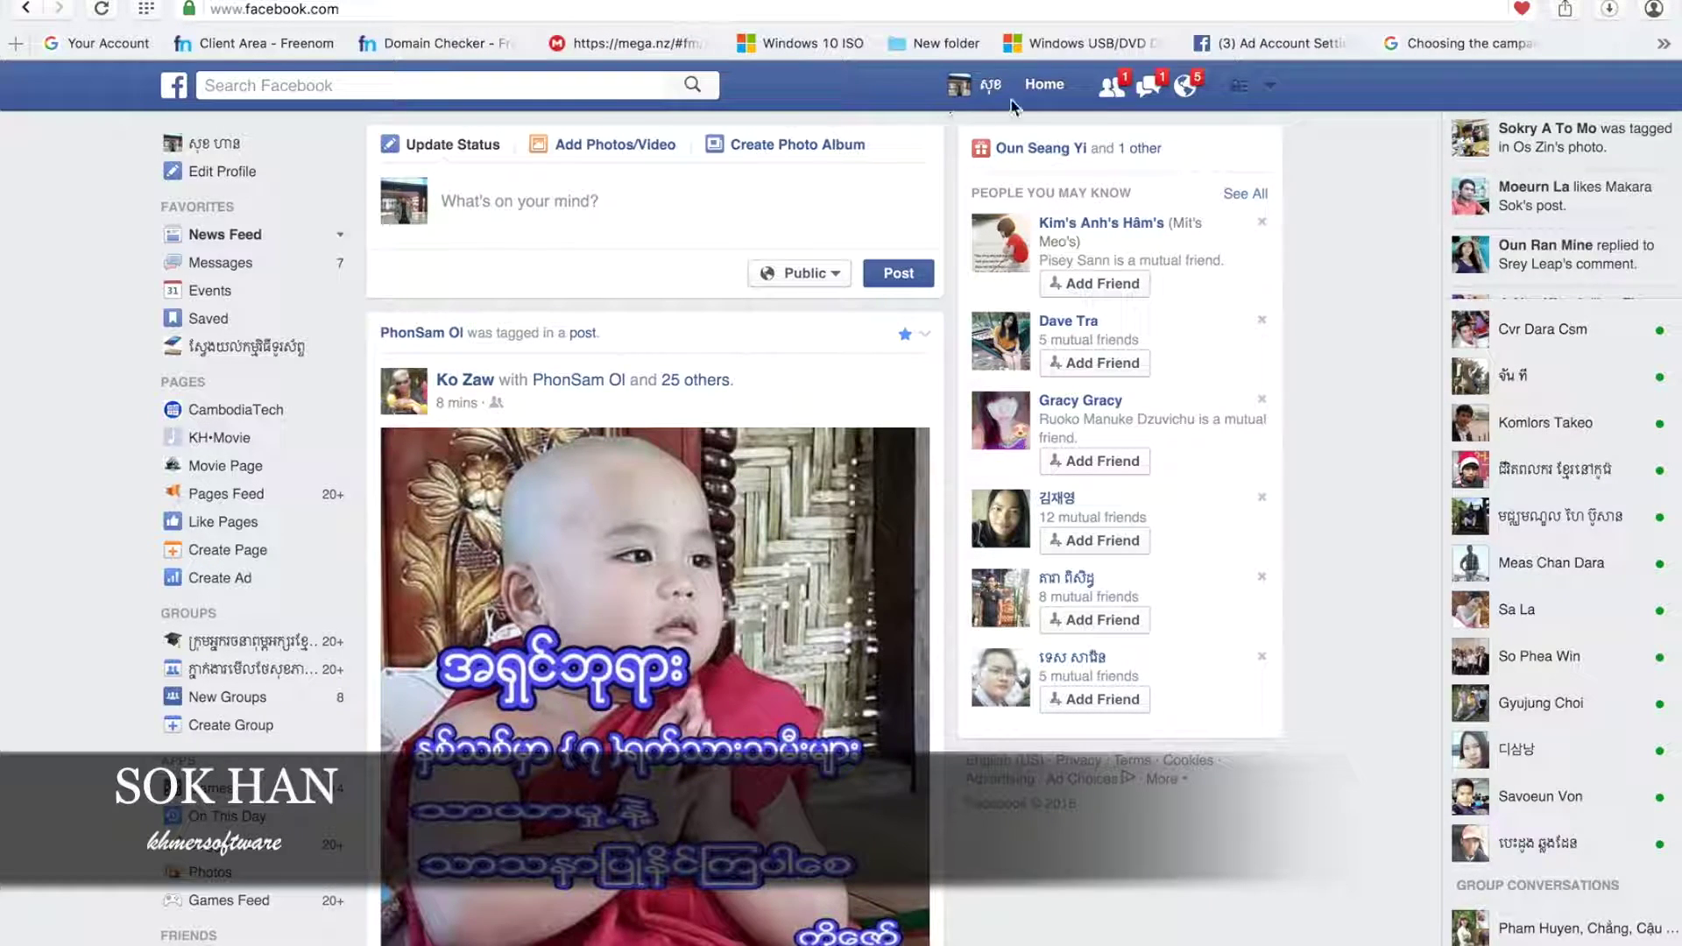
- Open the Legacy Contact section in the Facebook account's security settings to view its options
left_click(1272, 90)
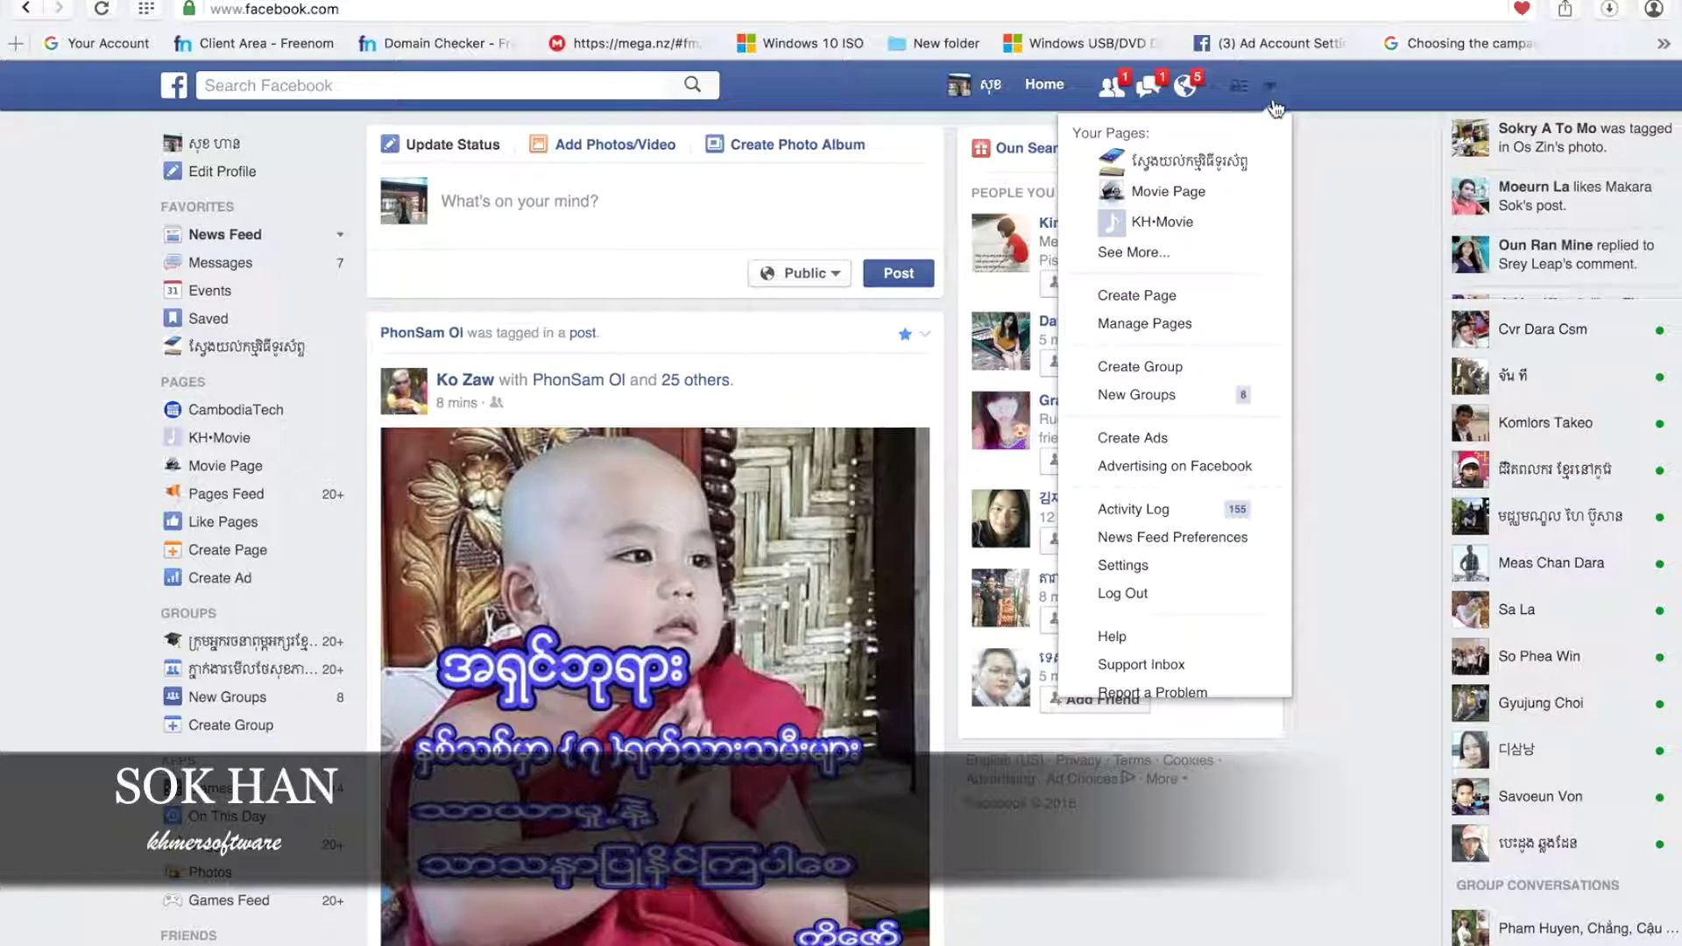
left_click(1152, 567)
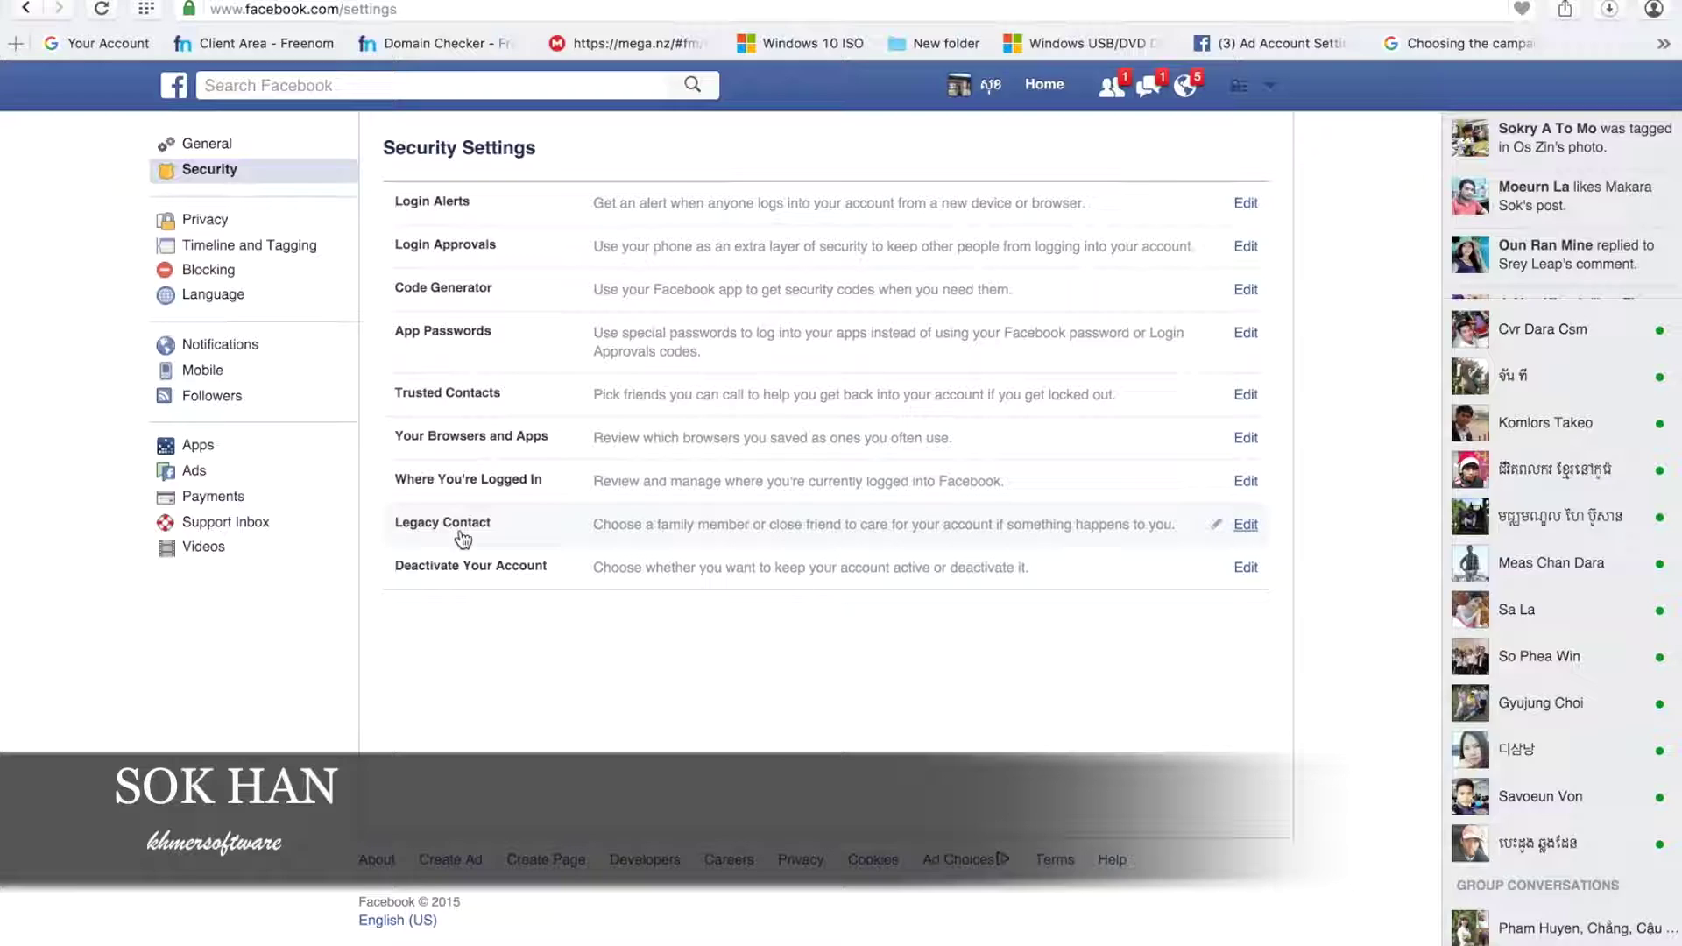
left_click(518, 530)
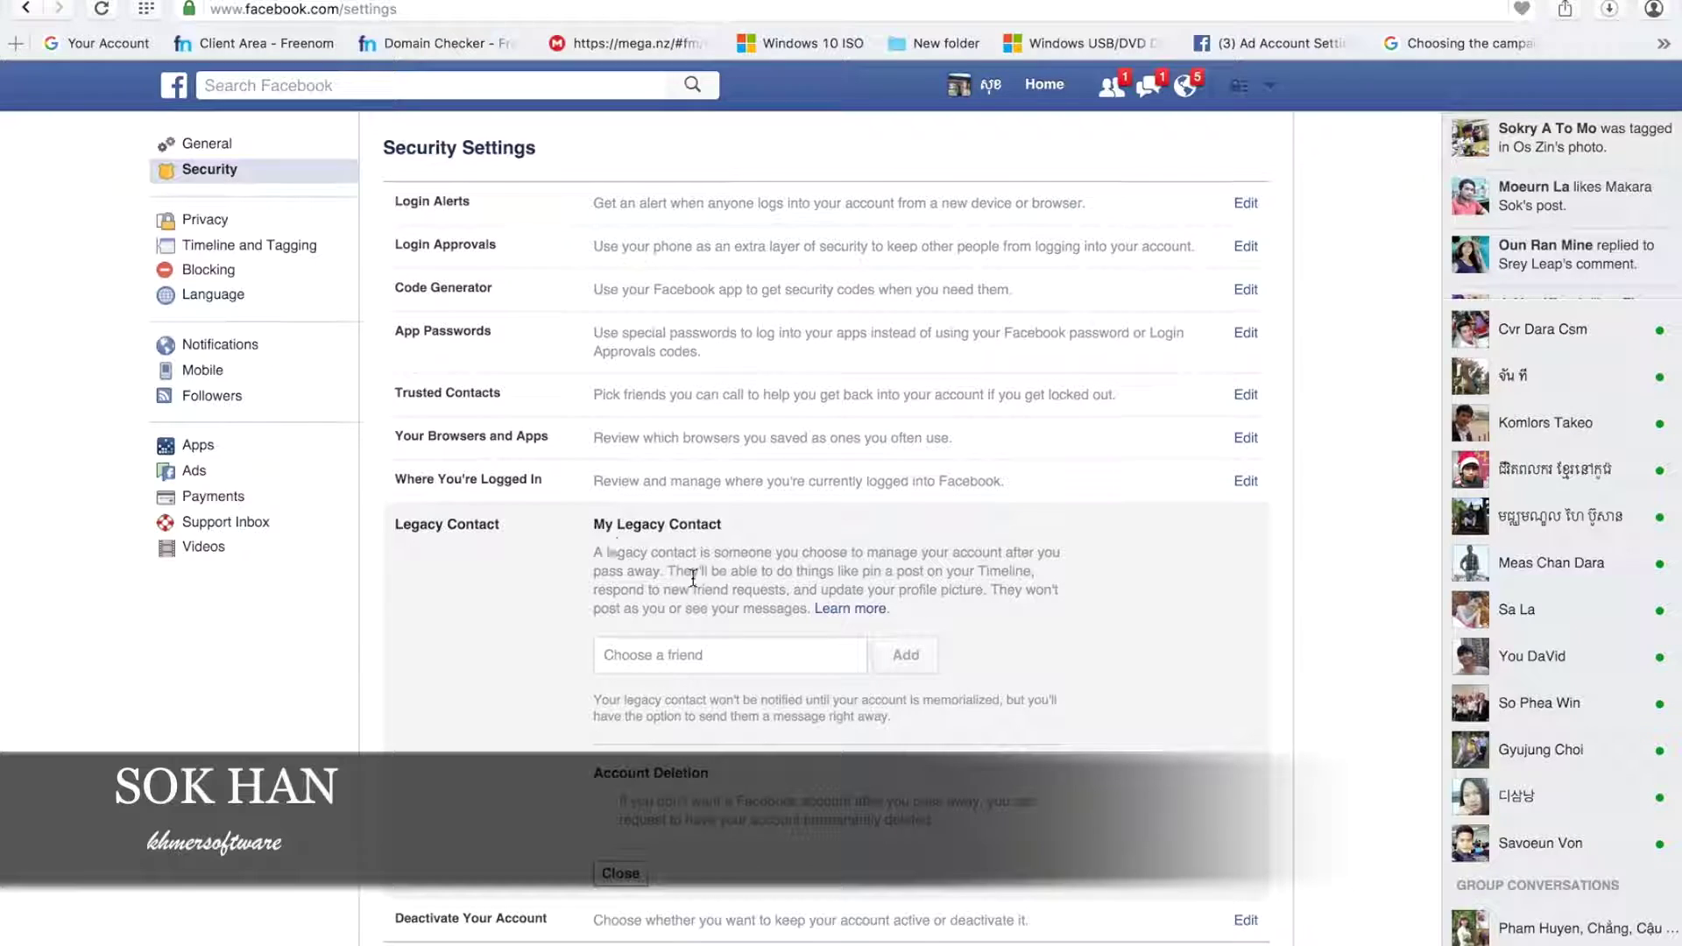
scroll(702, 592, "down", 2)
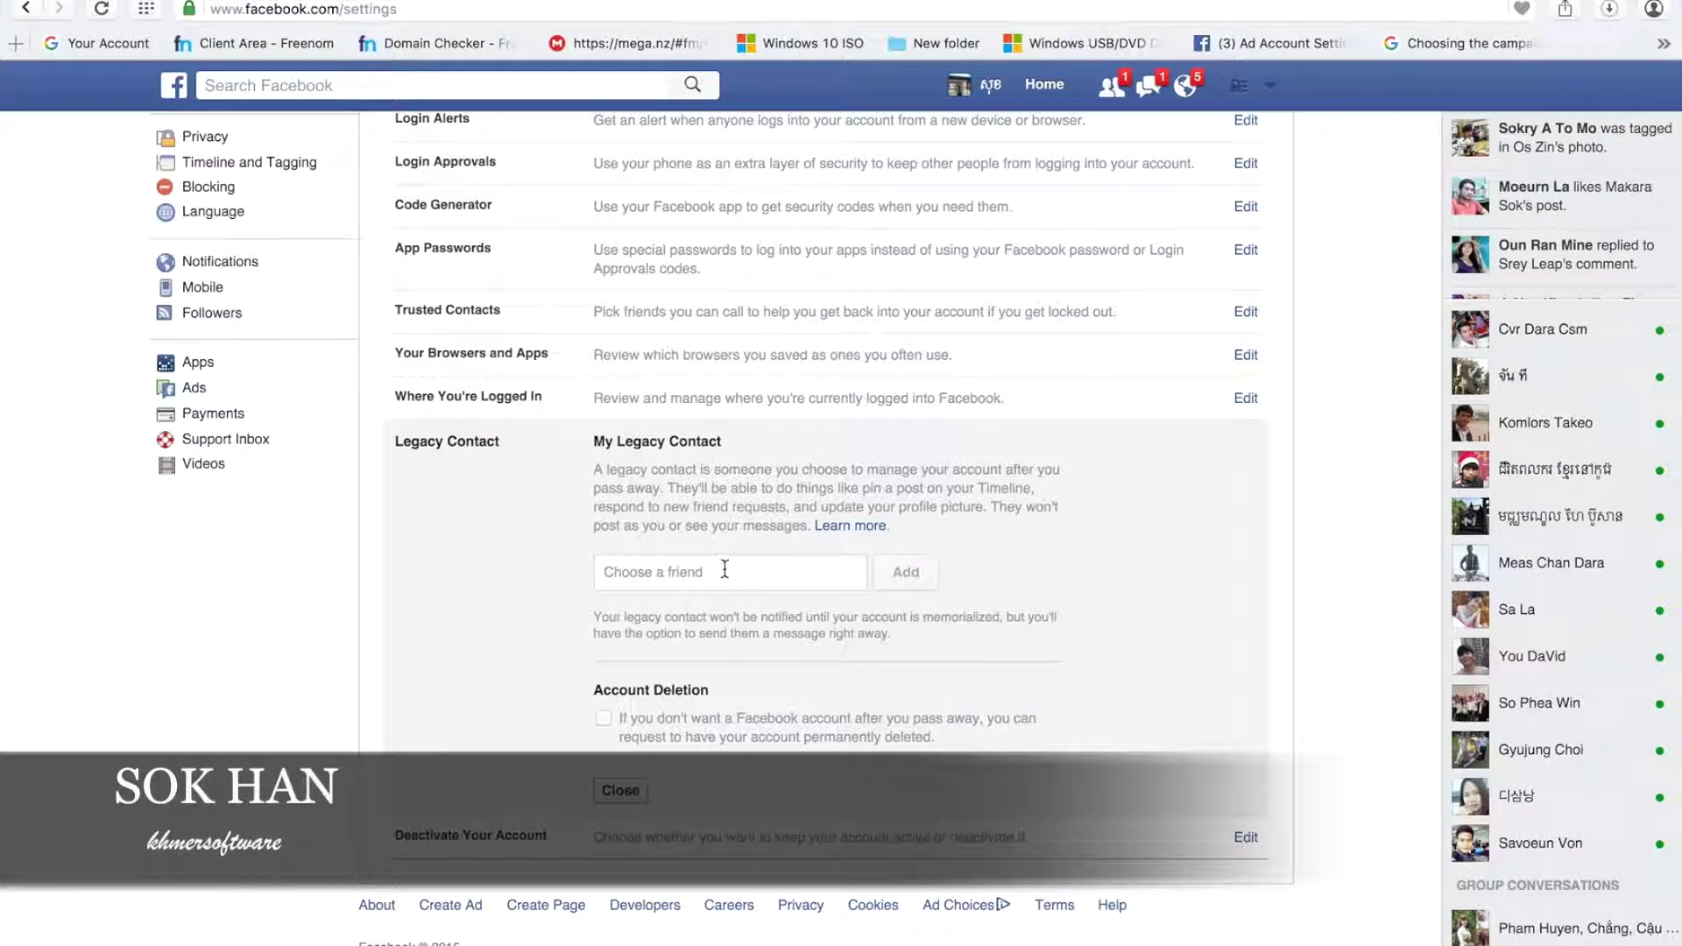
- Tick the account deletion option under Legacy Contact and cancel the Delete After Death request
left_click(675, 570)
left_click(605, 724)
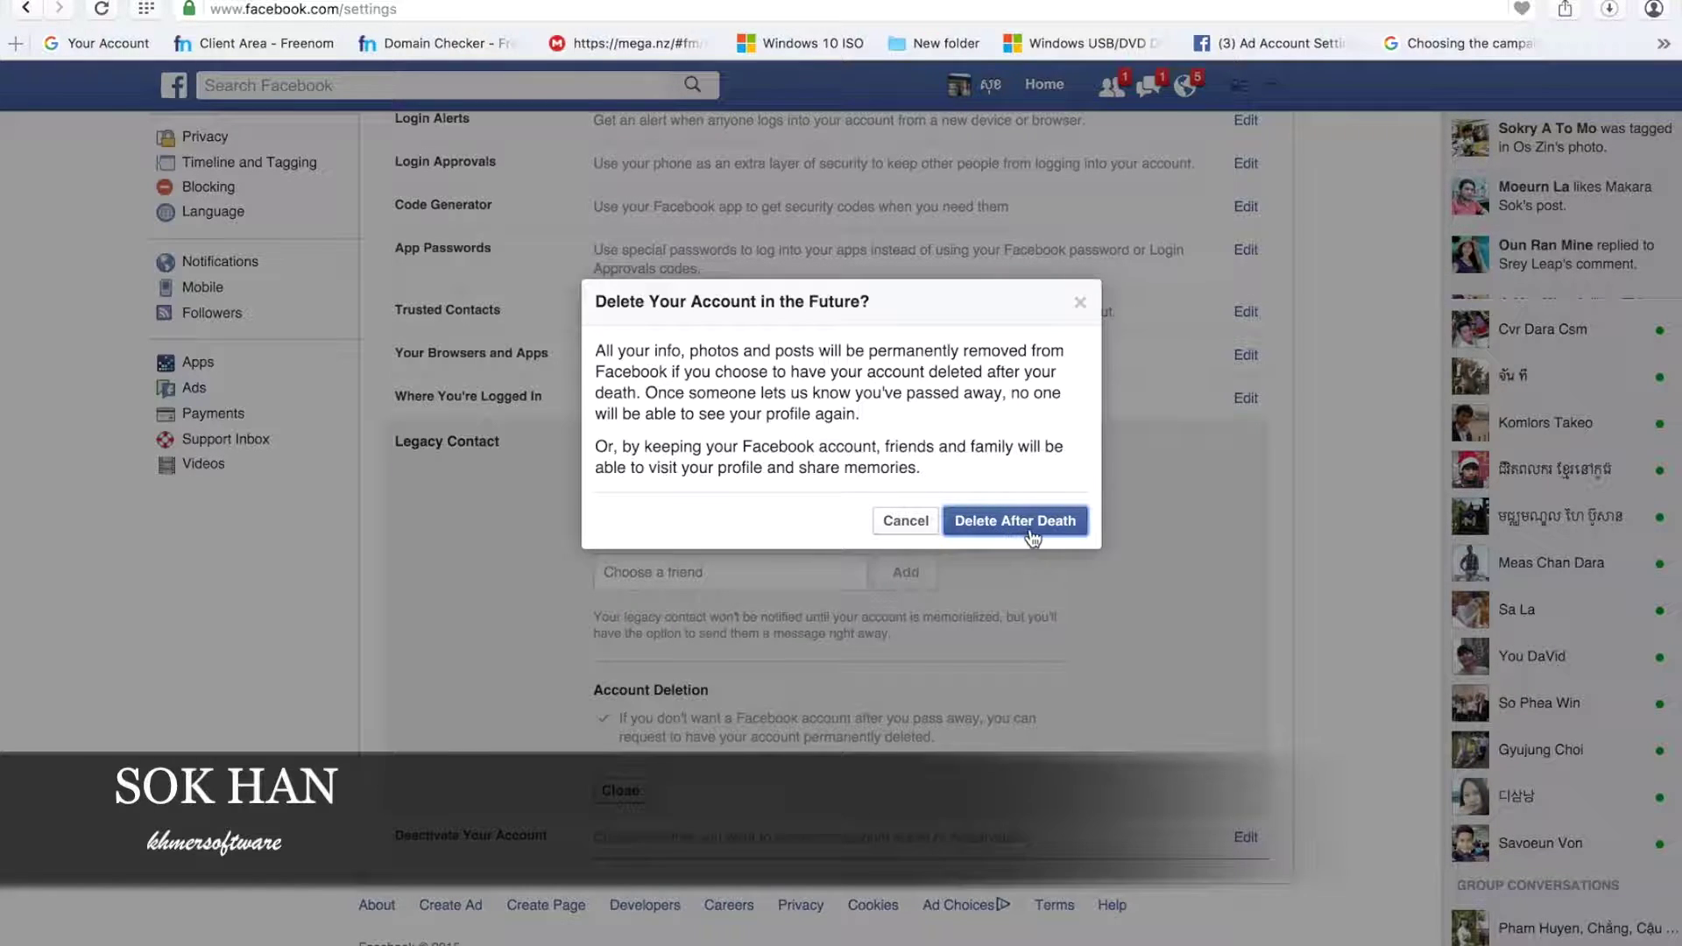
left_click(911, 524)
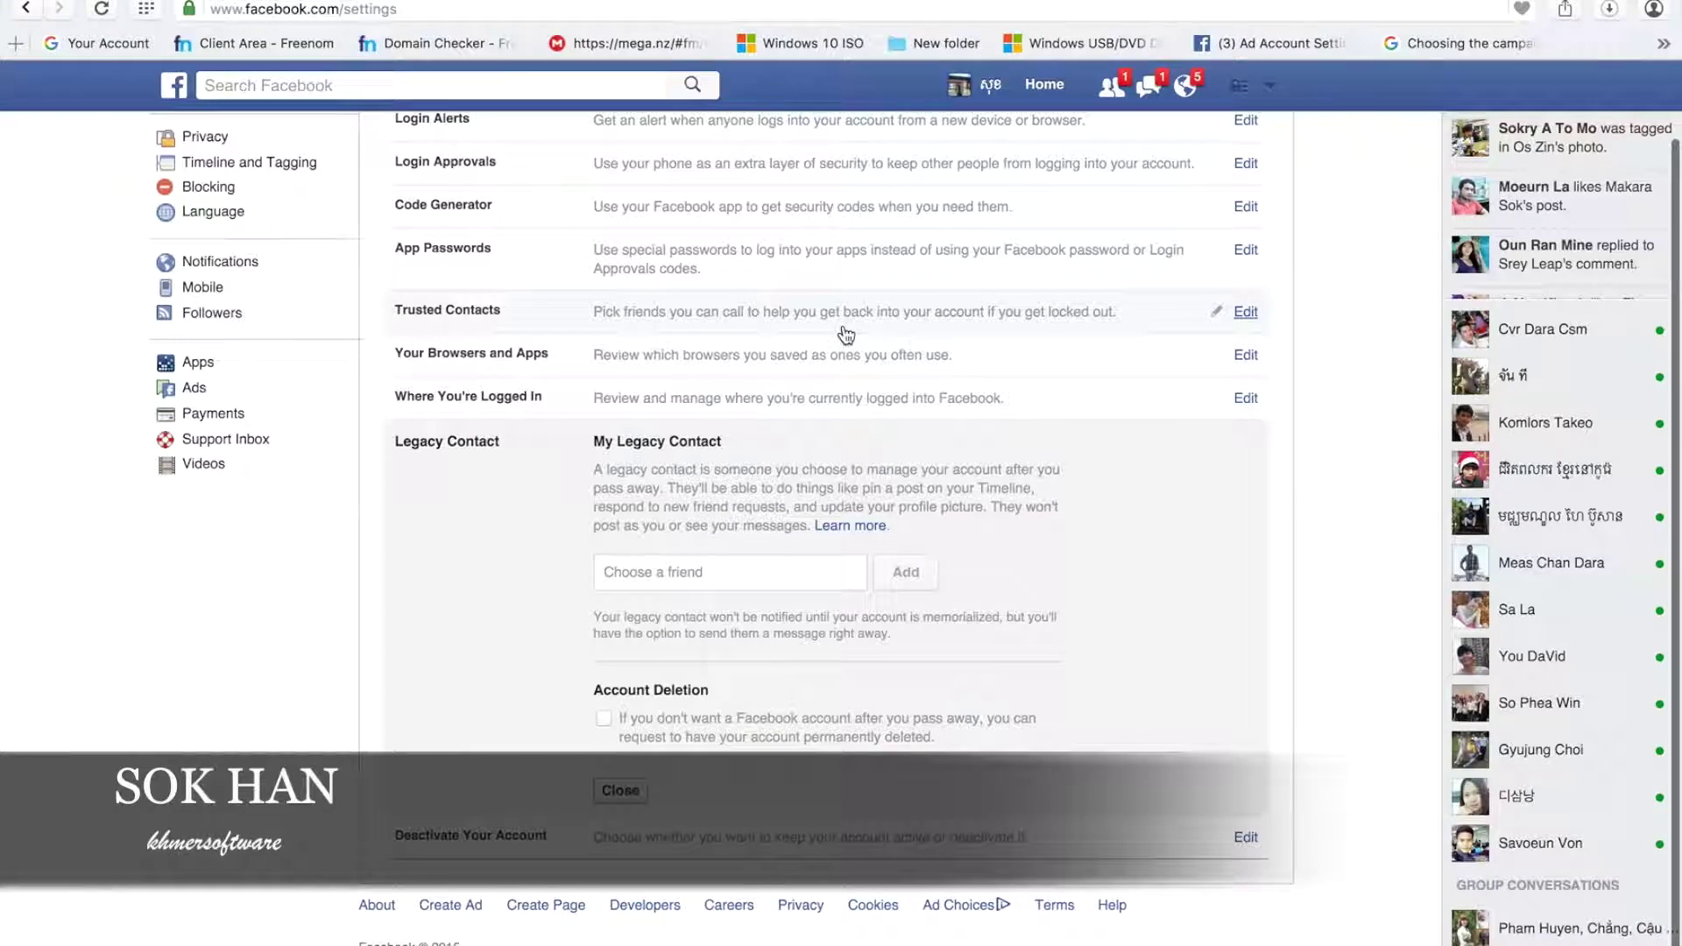
- Leave the security settings and return to the Facebook home page
scroll(846, 333, "up", 2)
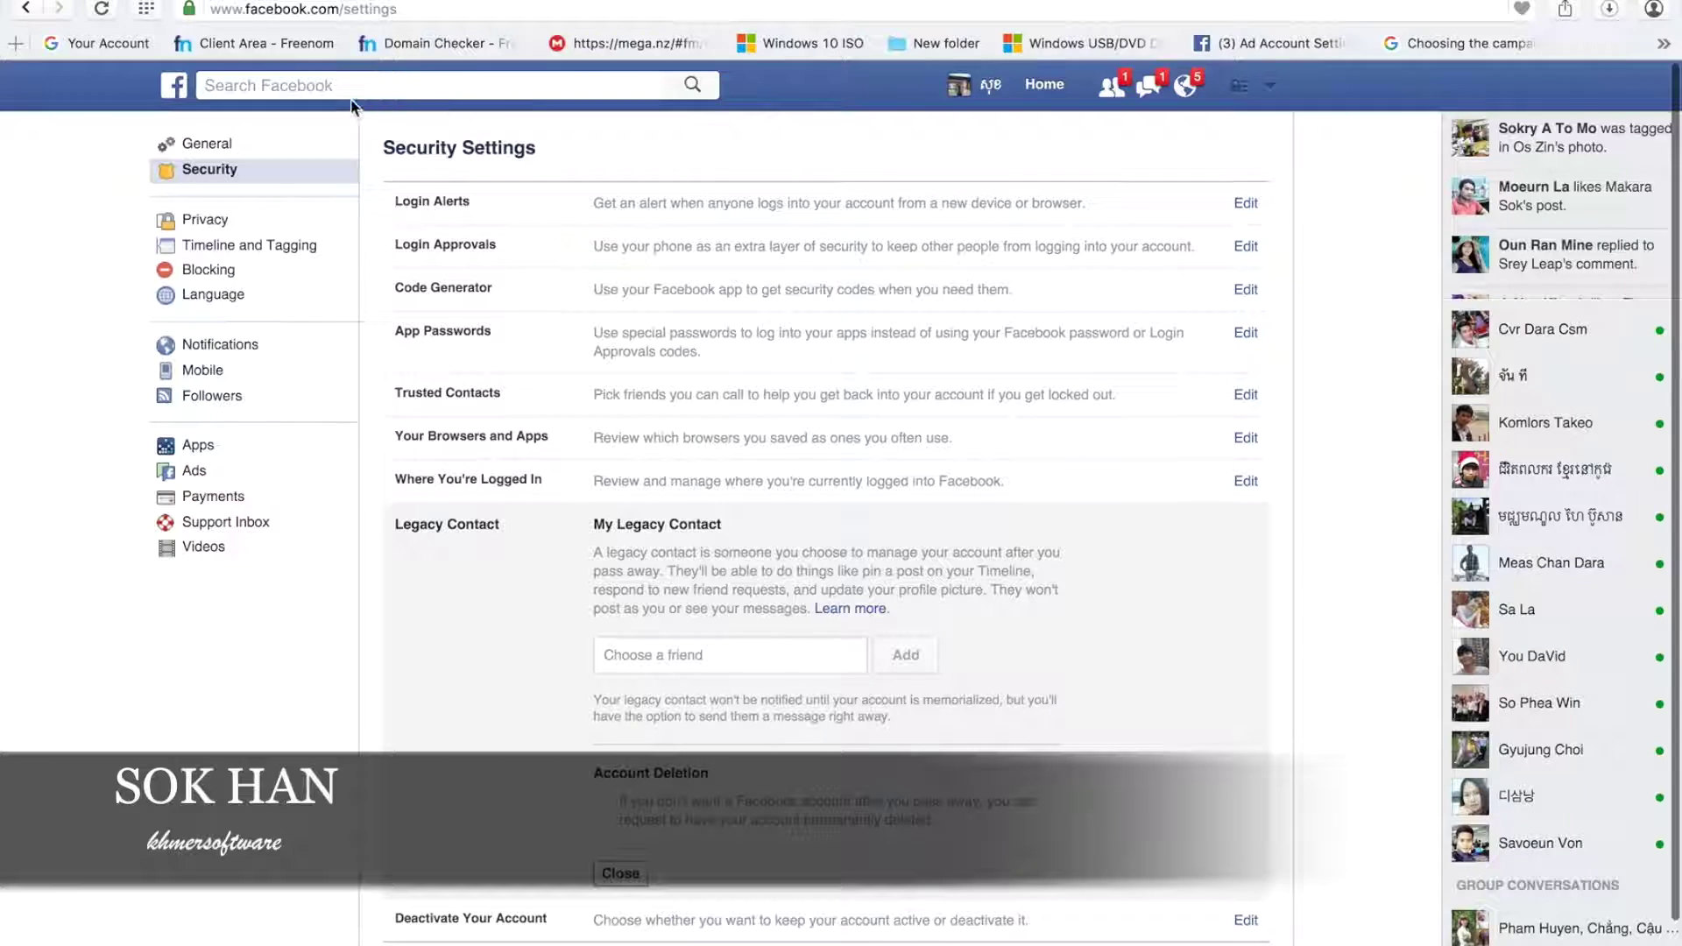
left_click(27, 10)
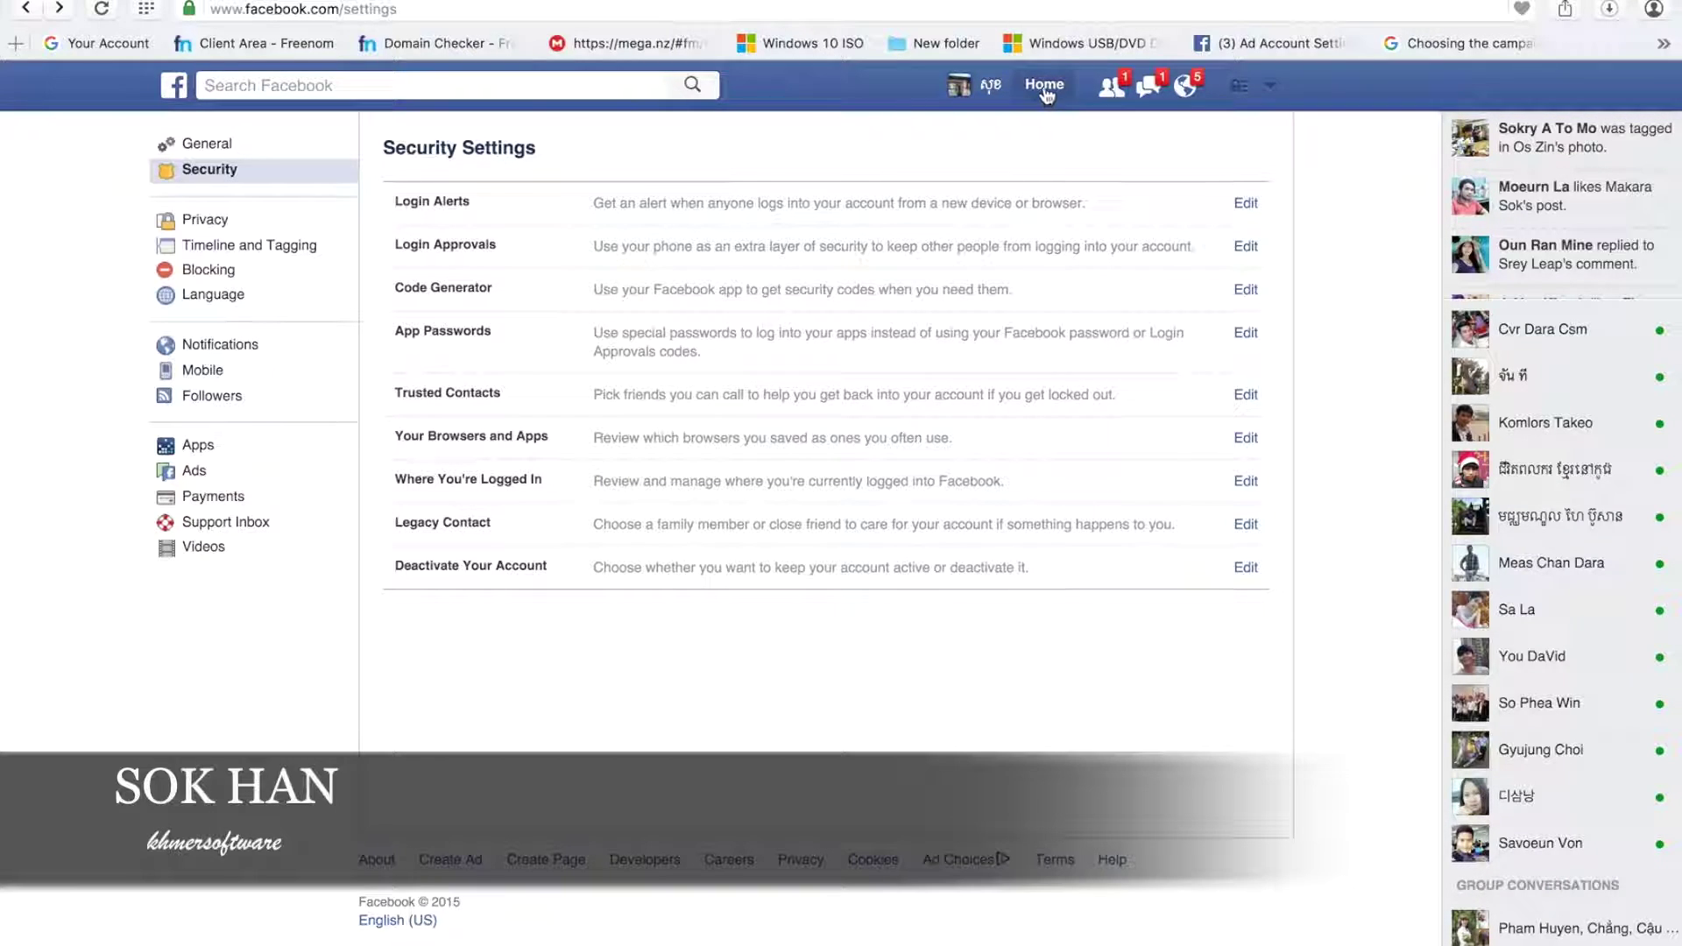
left_click(1047, 85)
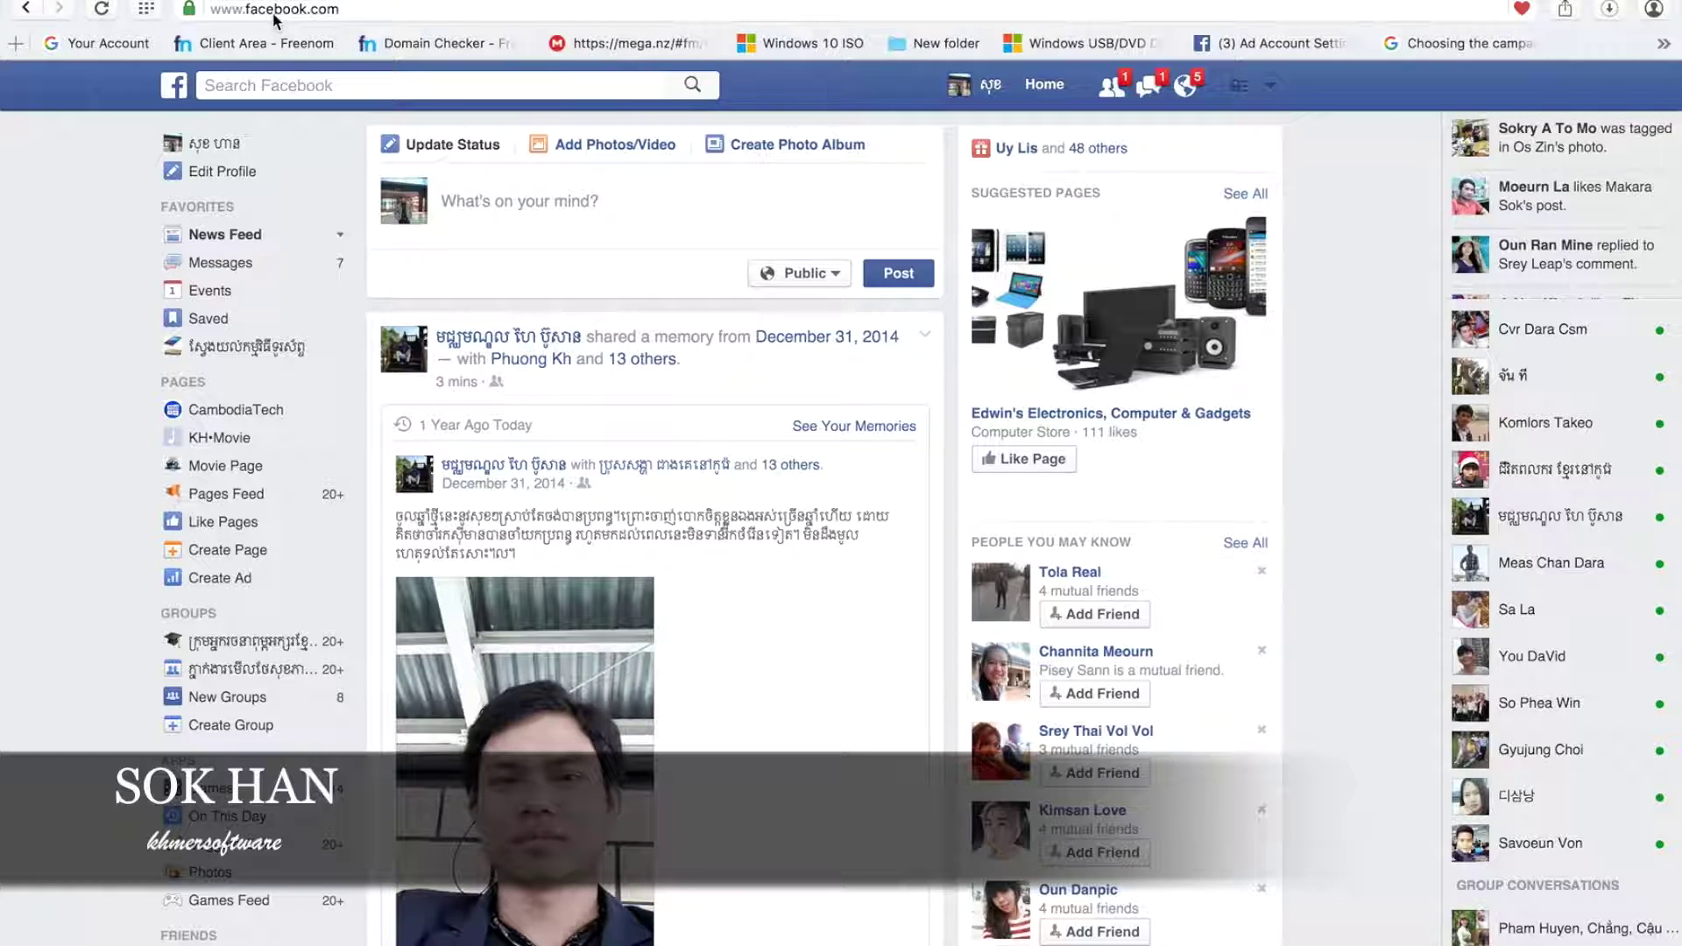
left_click(346, 9)
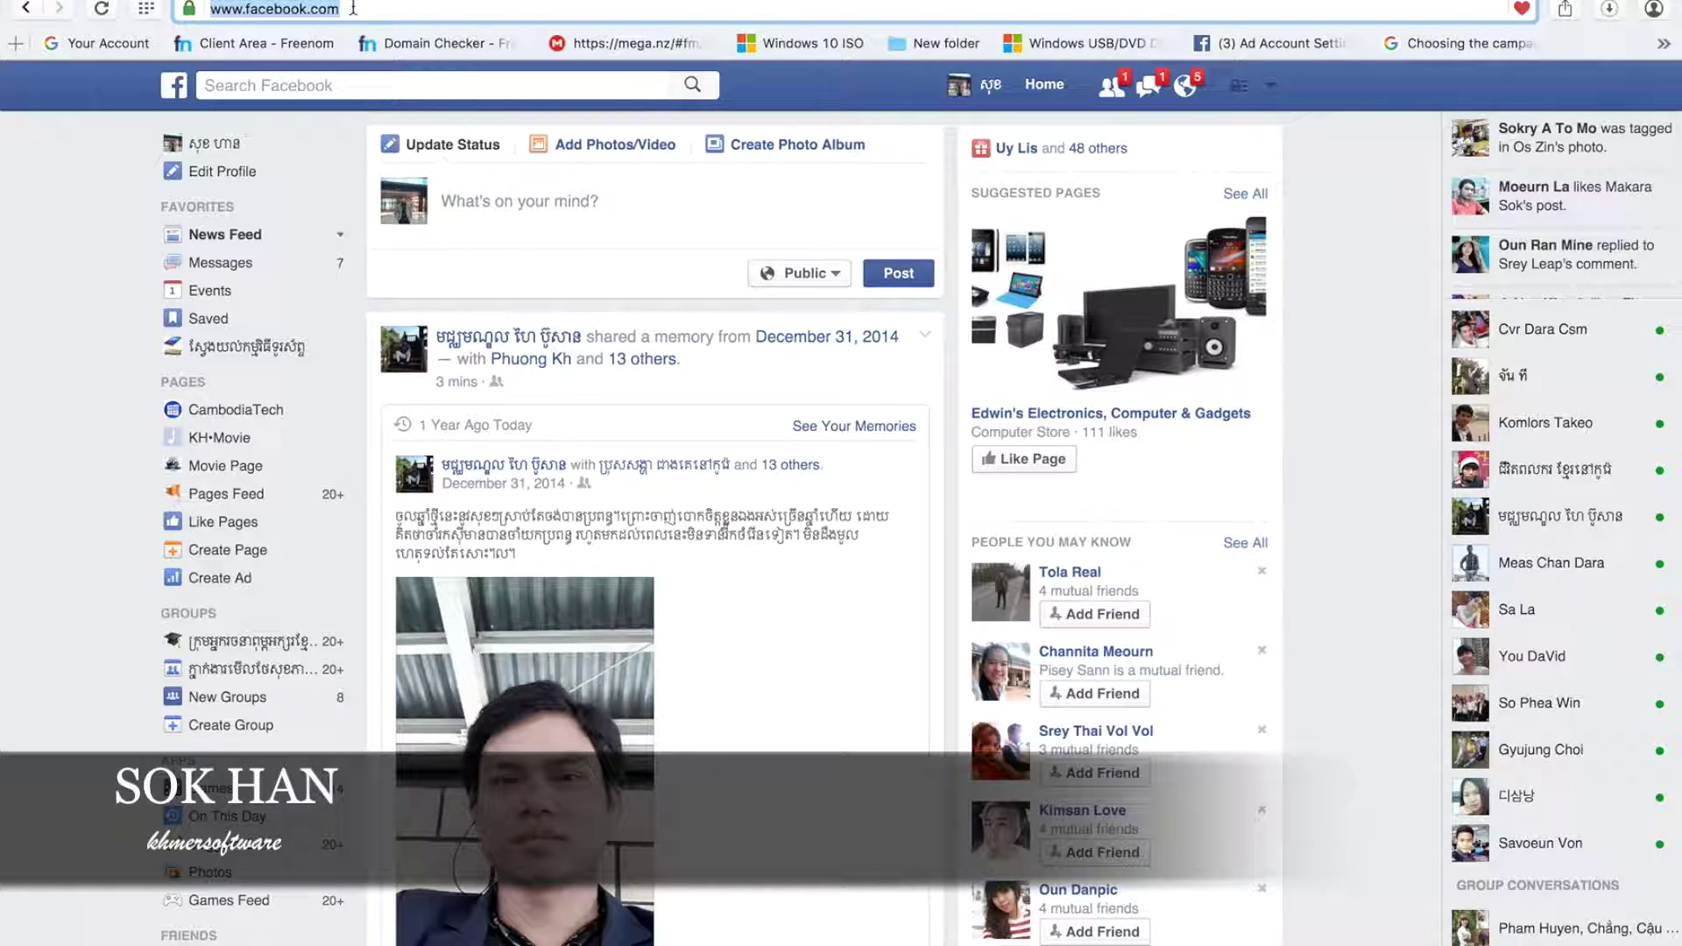
left_click(351, 9)
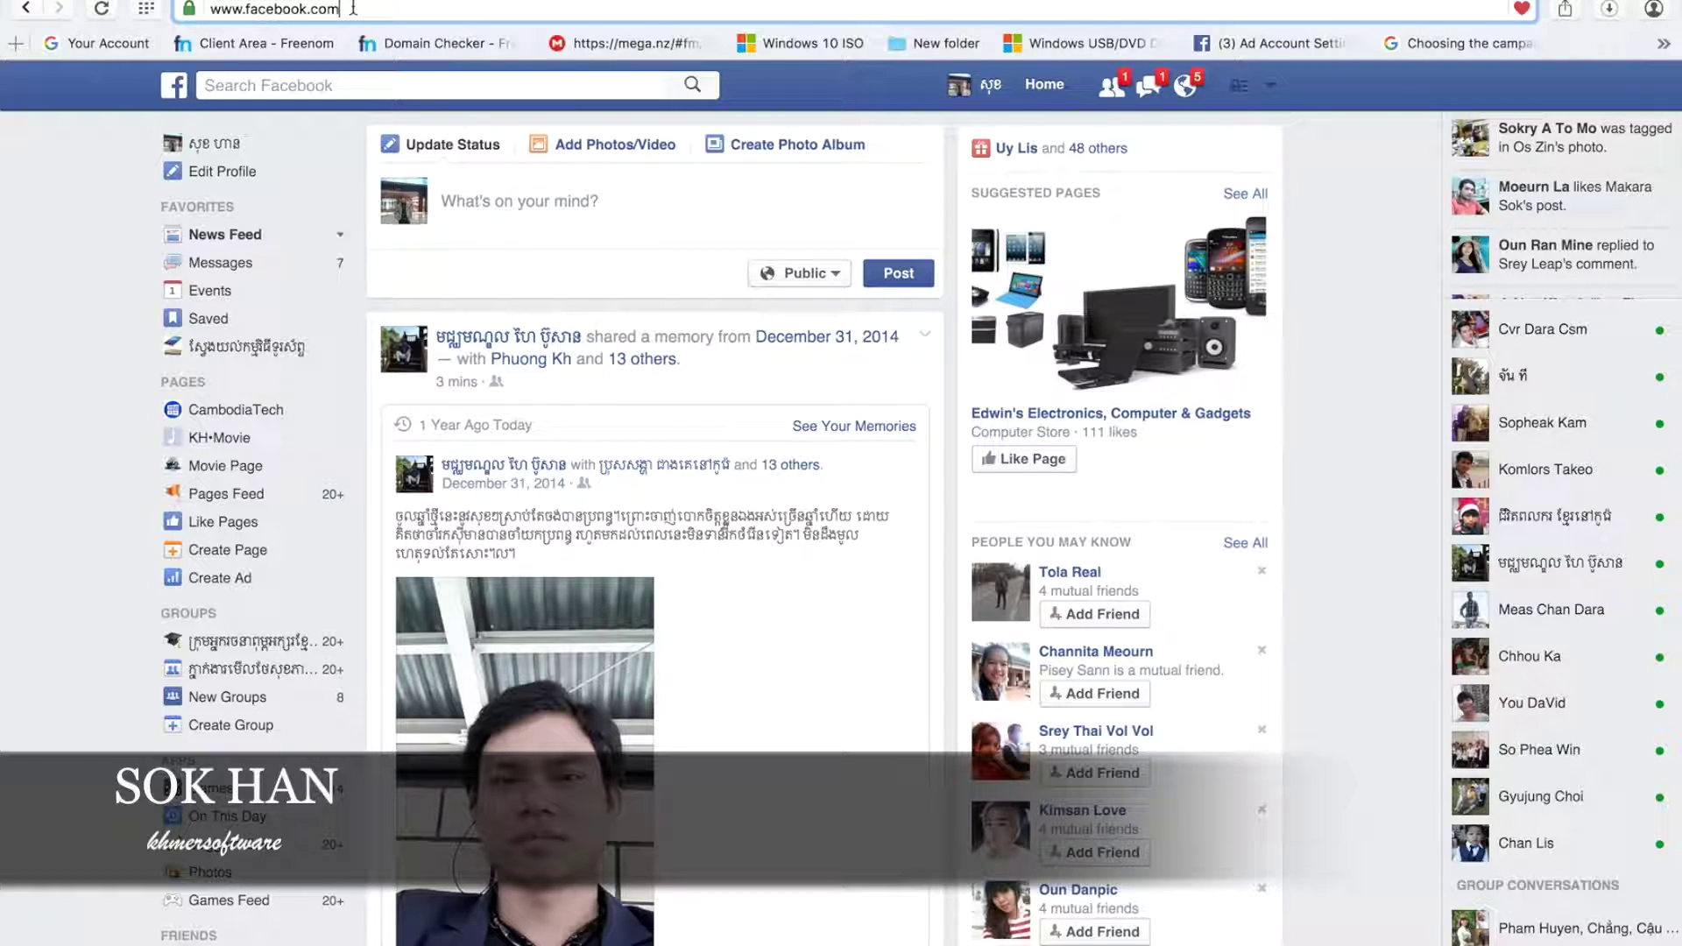
type("/")
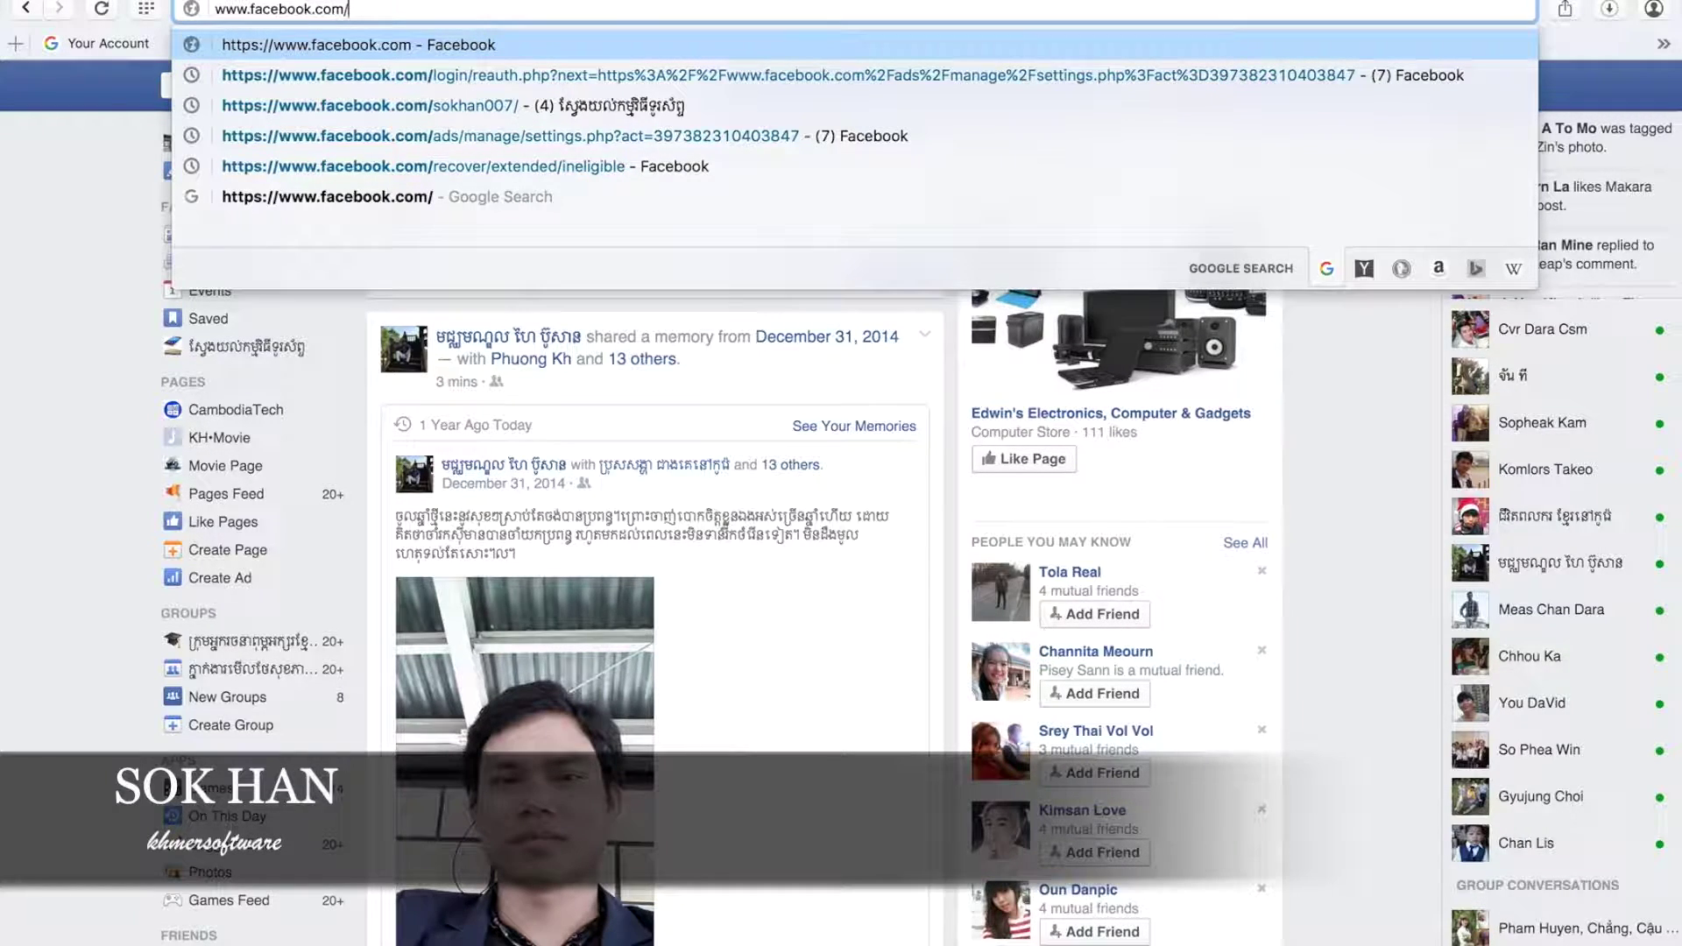
type("help")
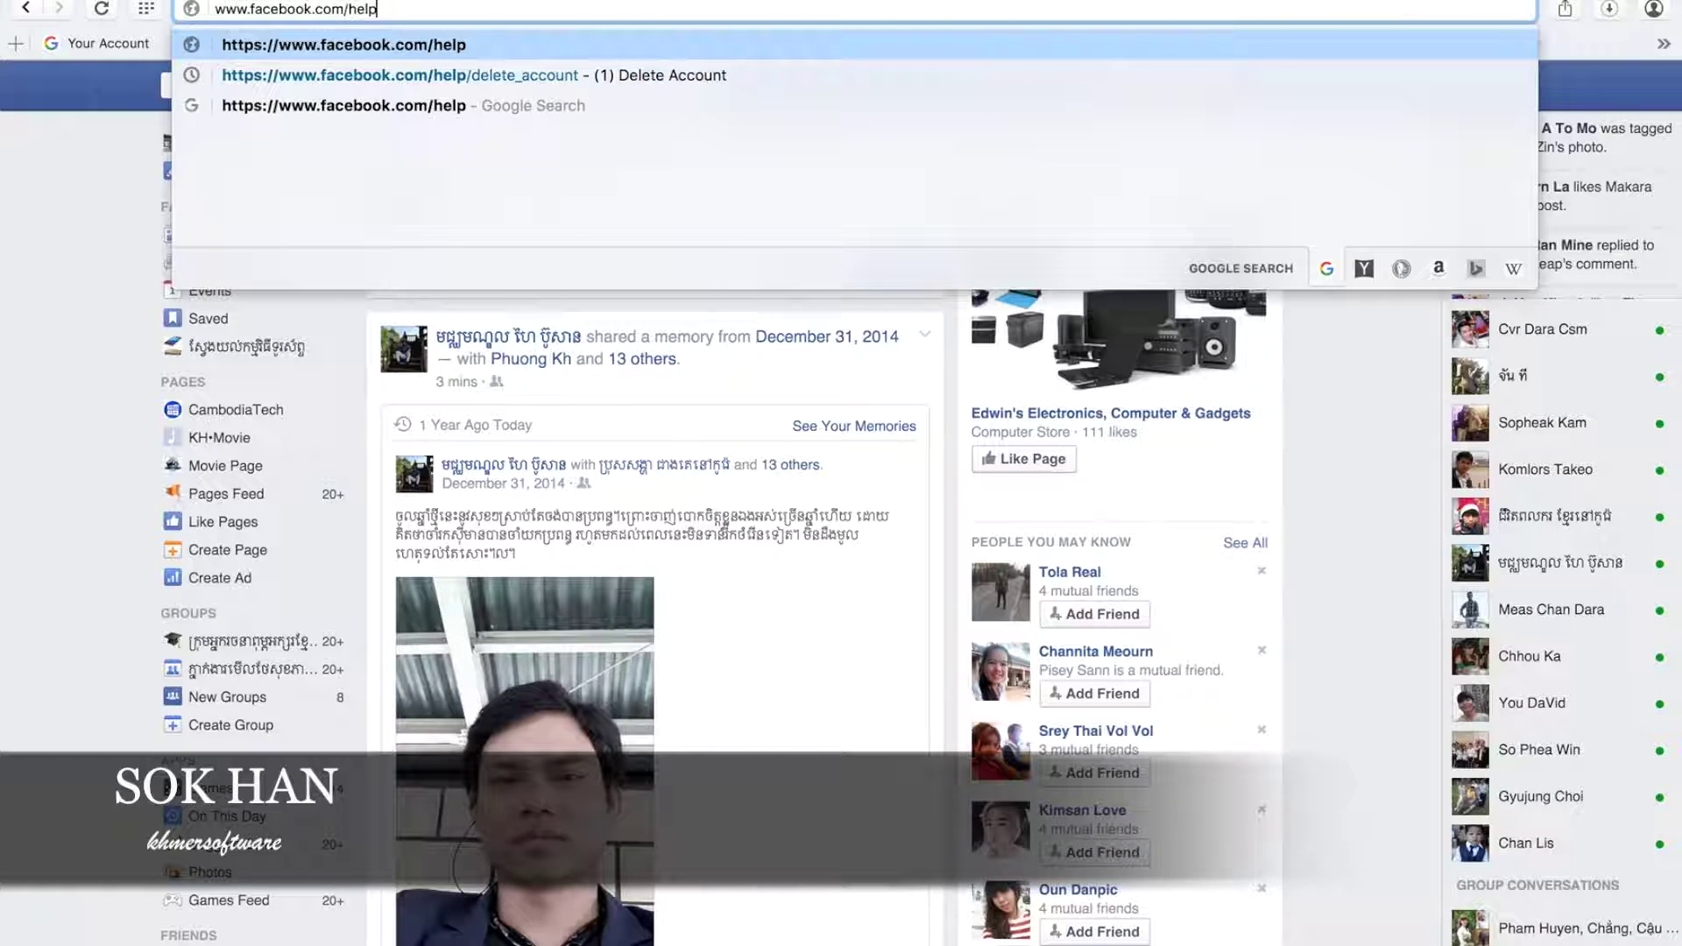
type("/")
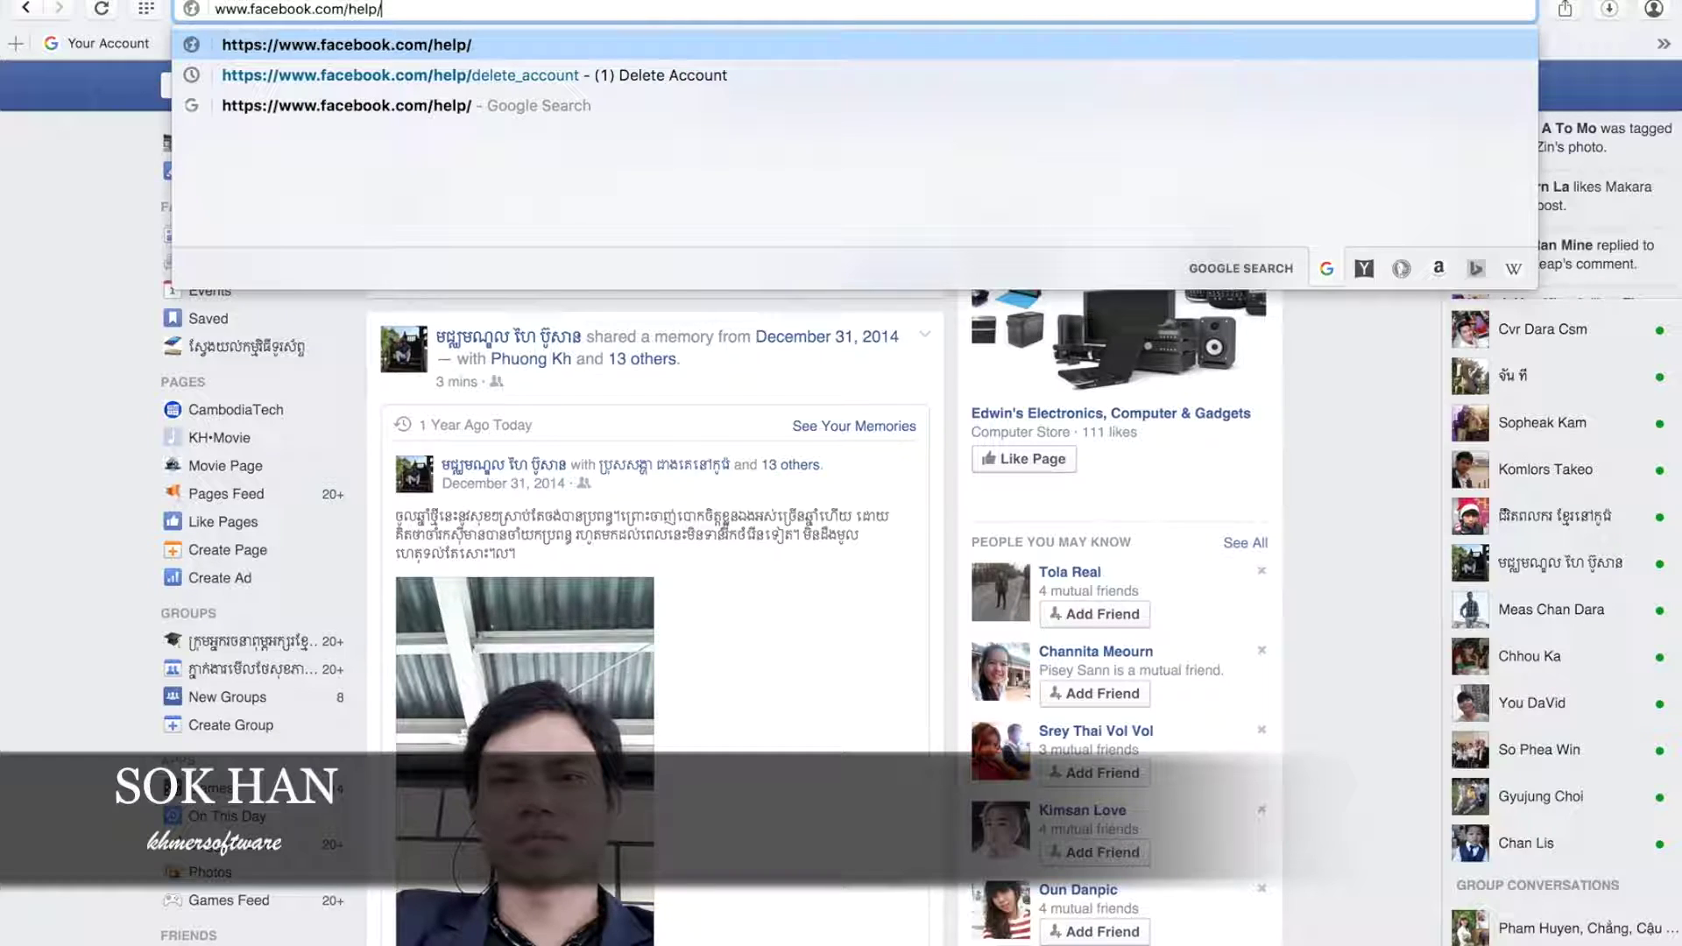
type("d")
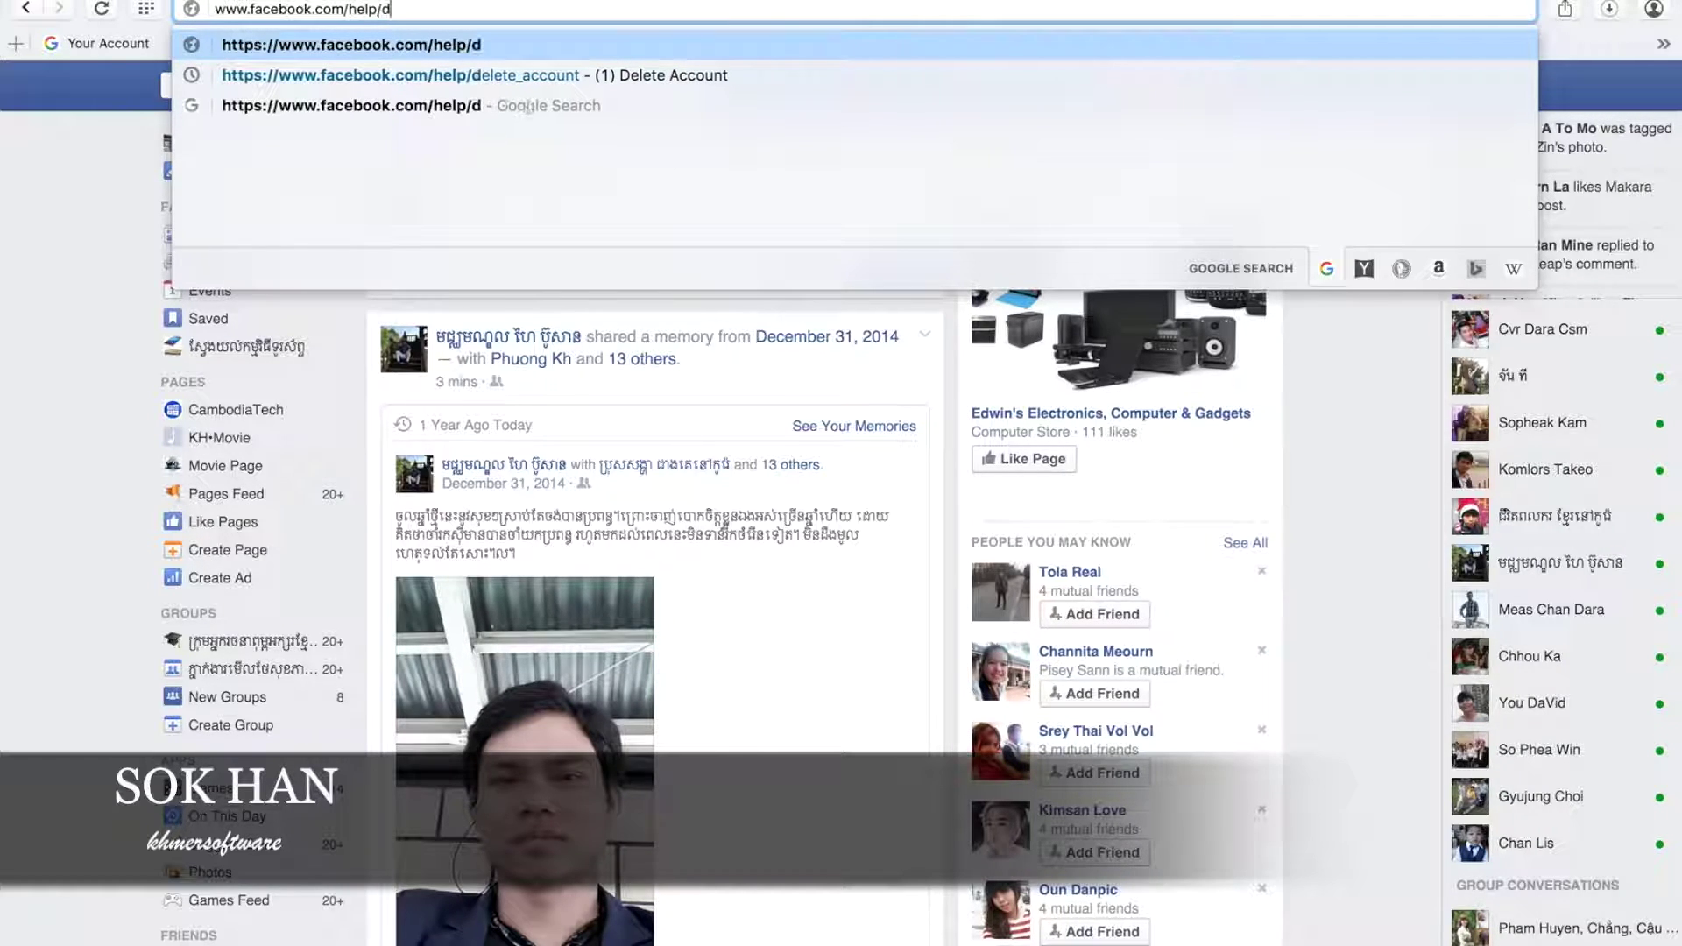
type("ele")
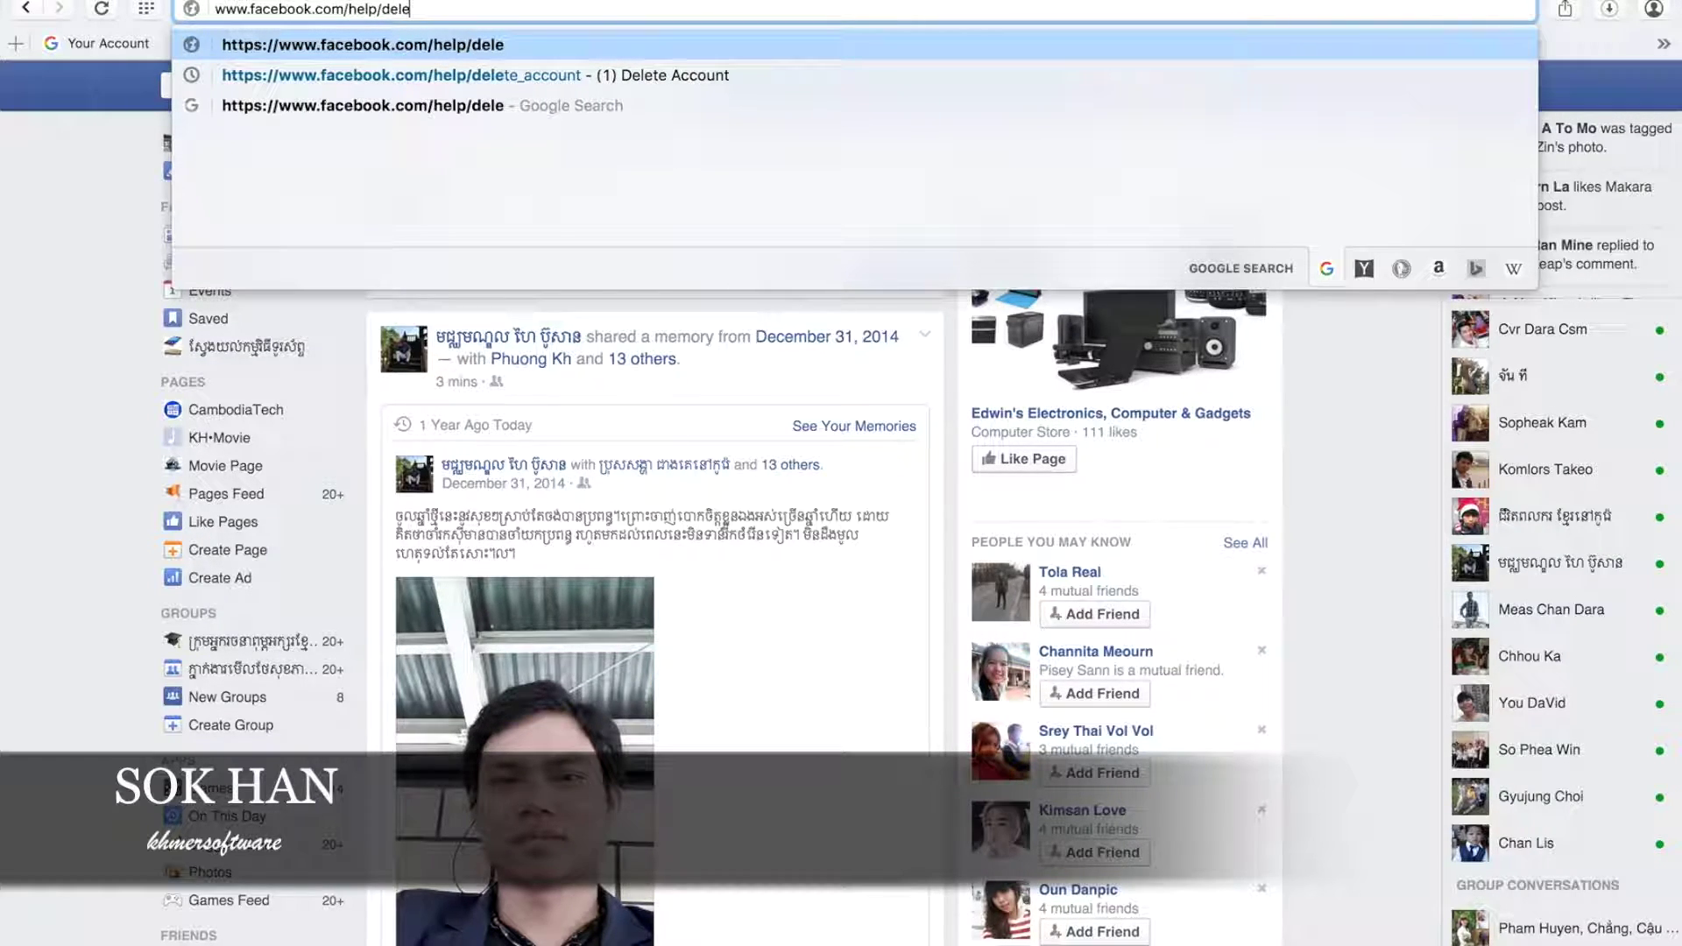
type("te")
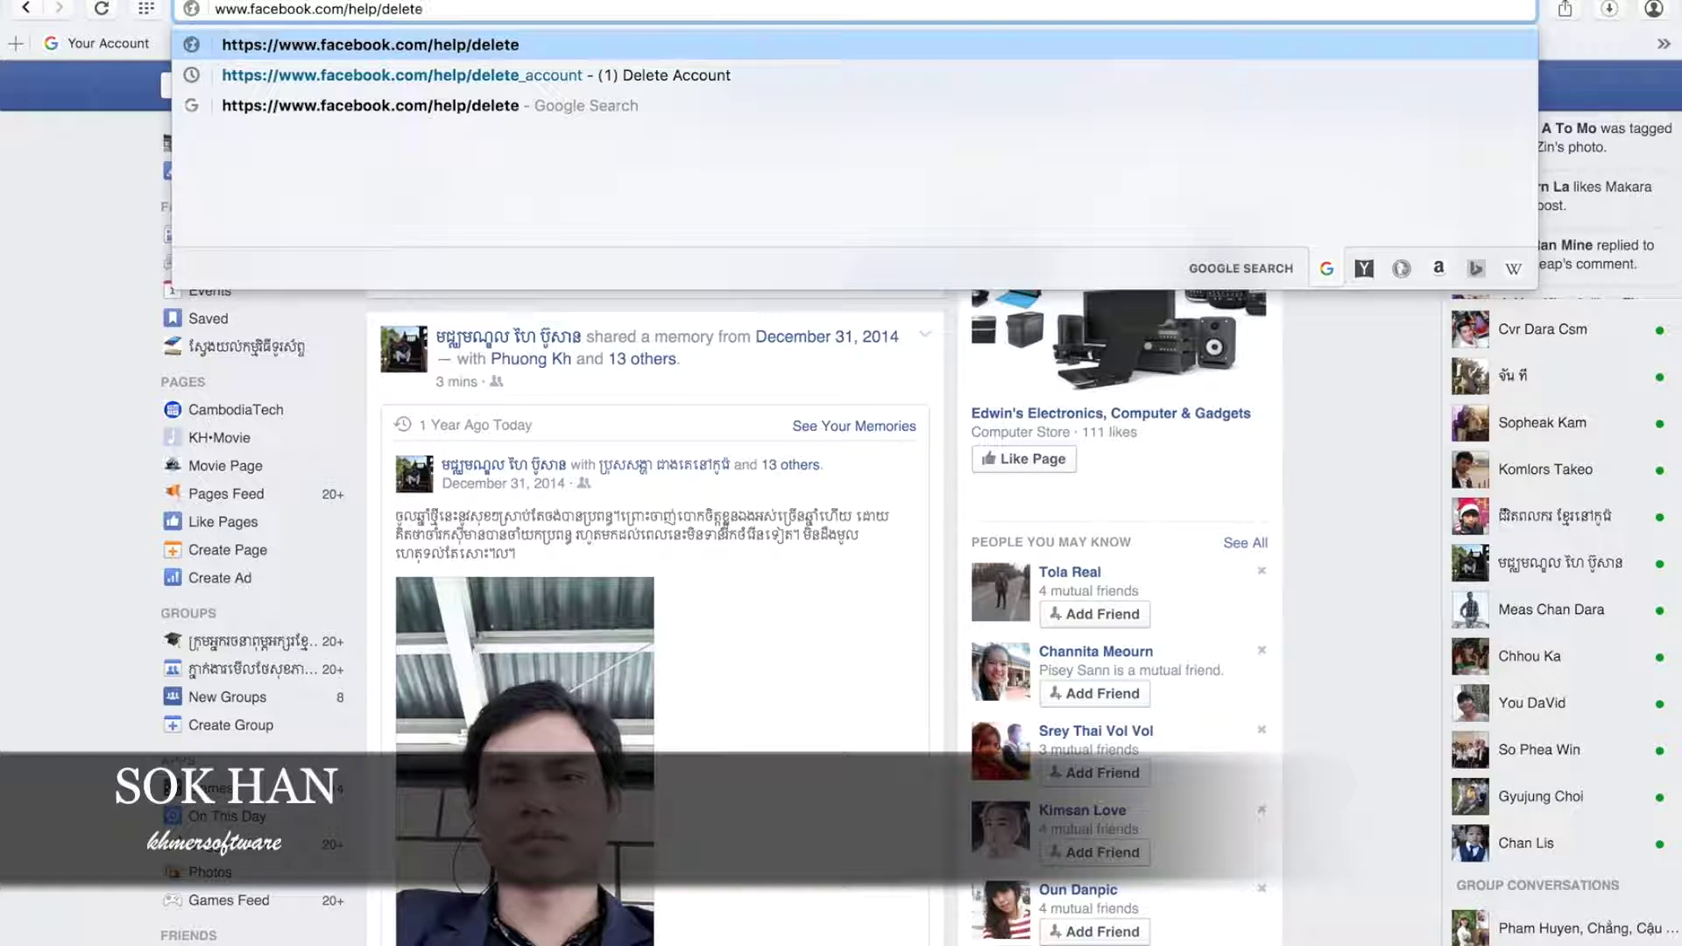
type("_a")
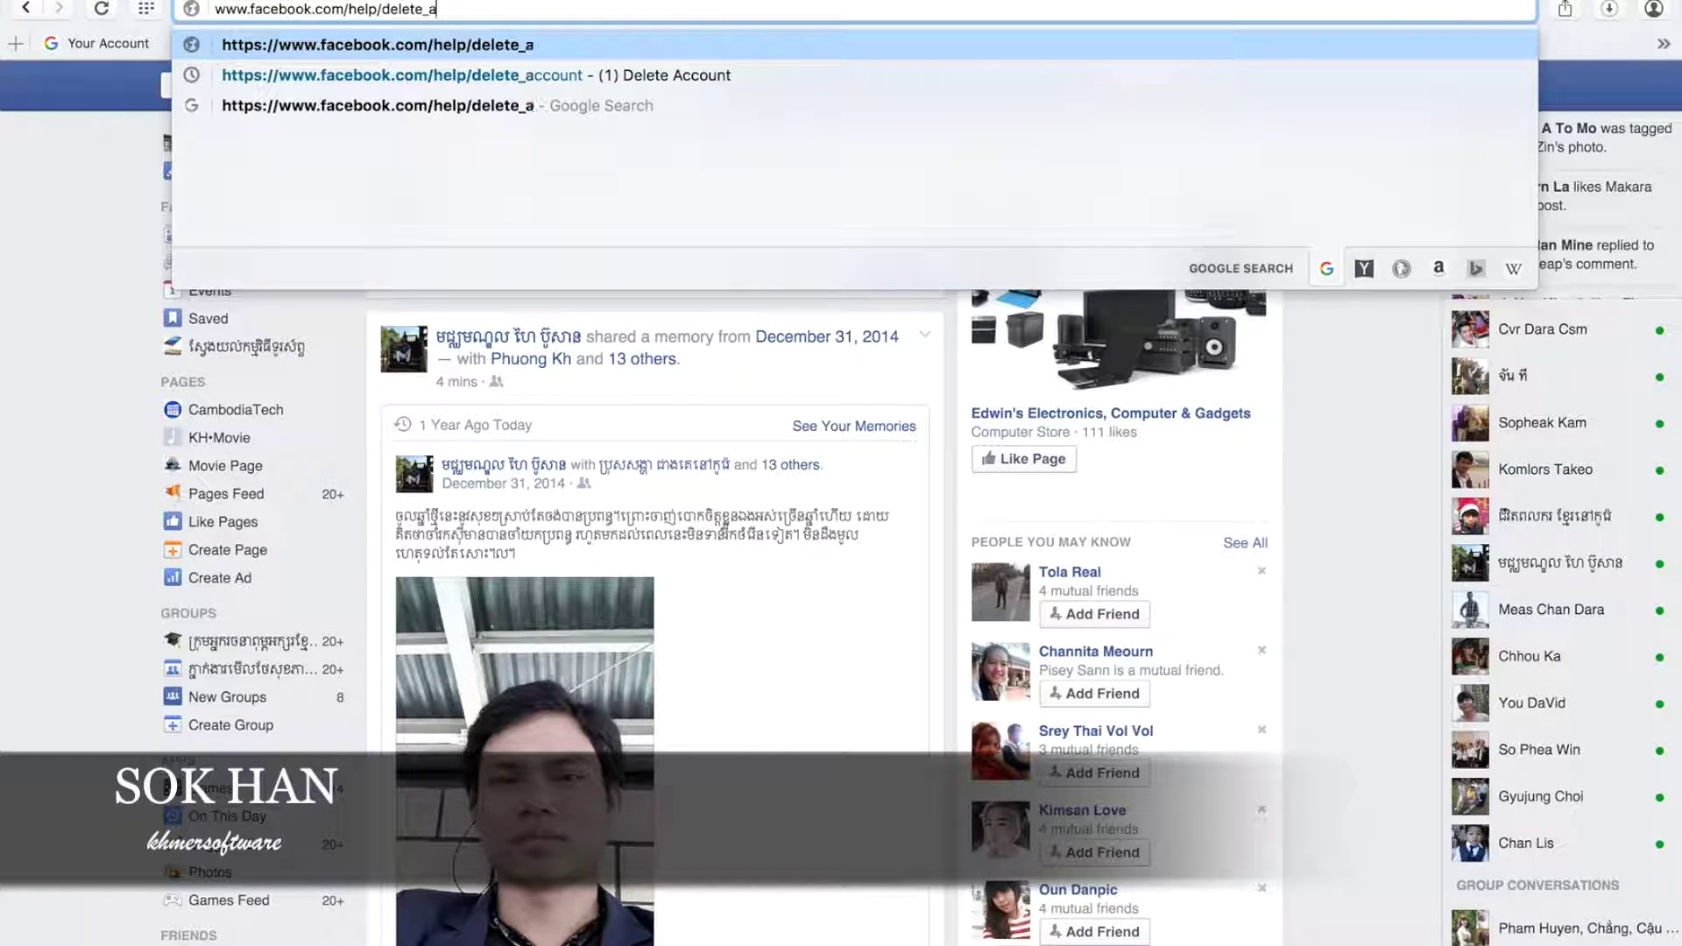
type("ccount")
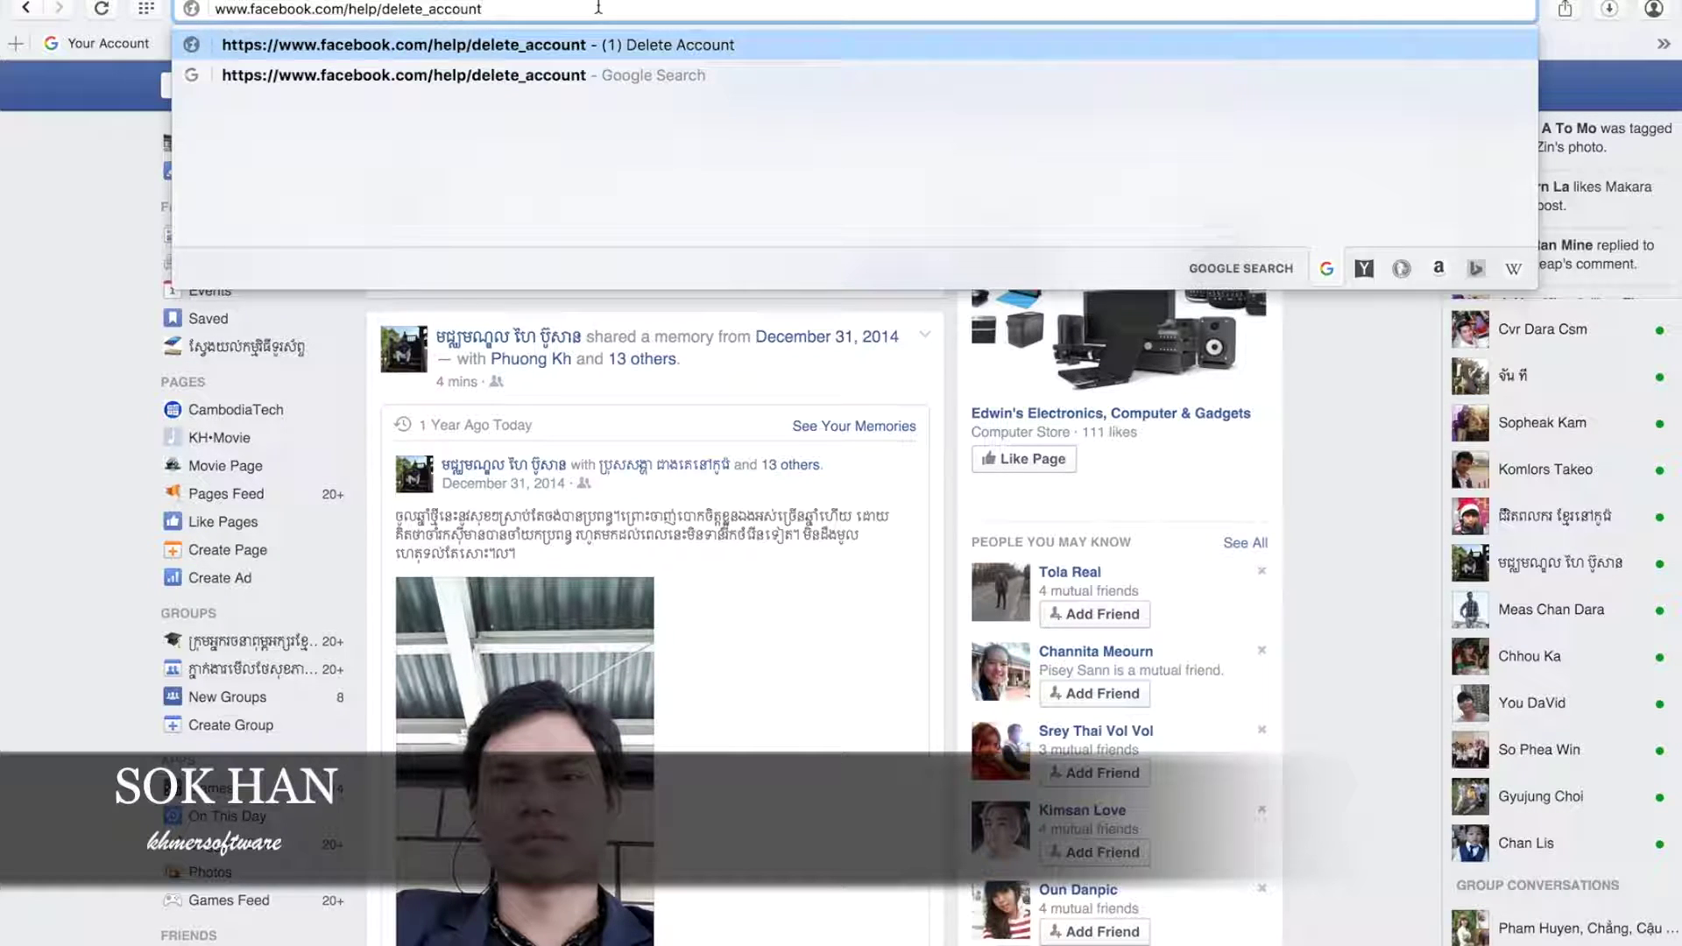
key("Return")
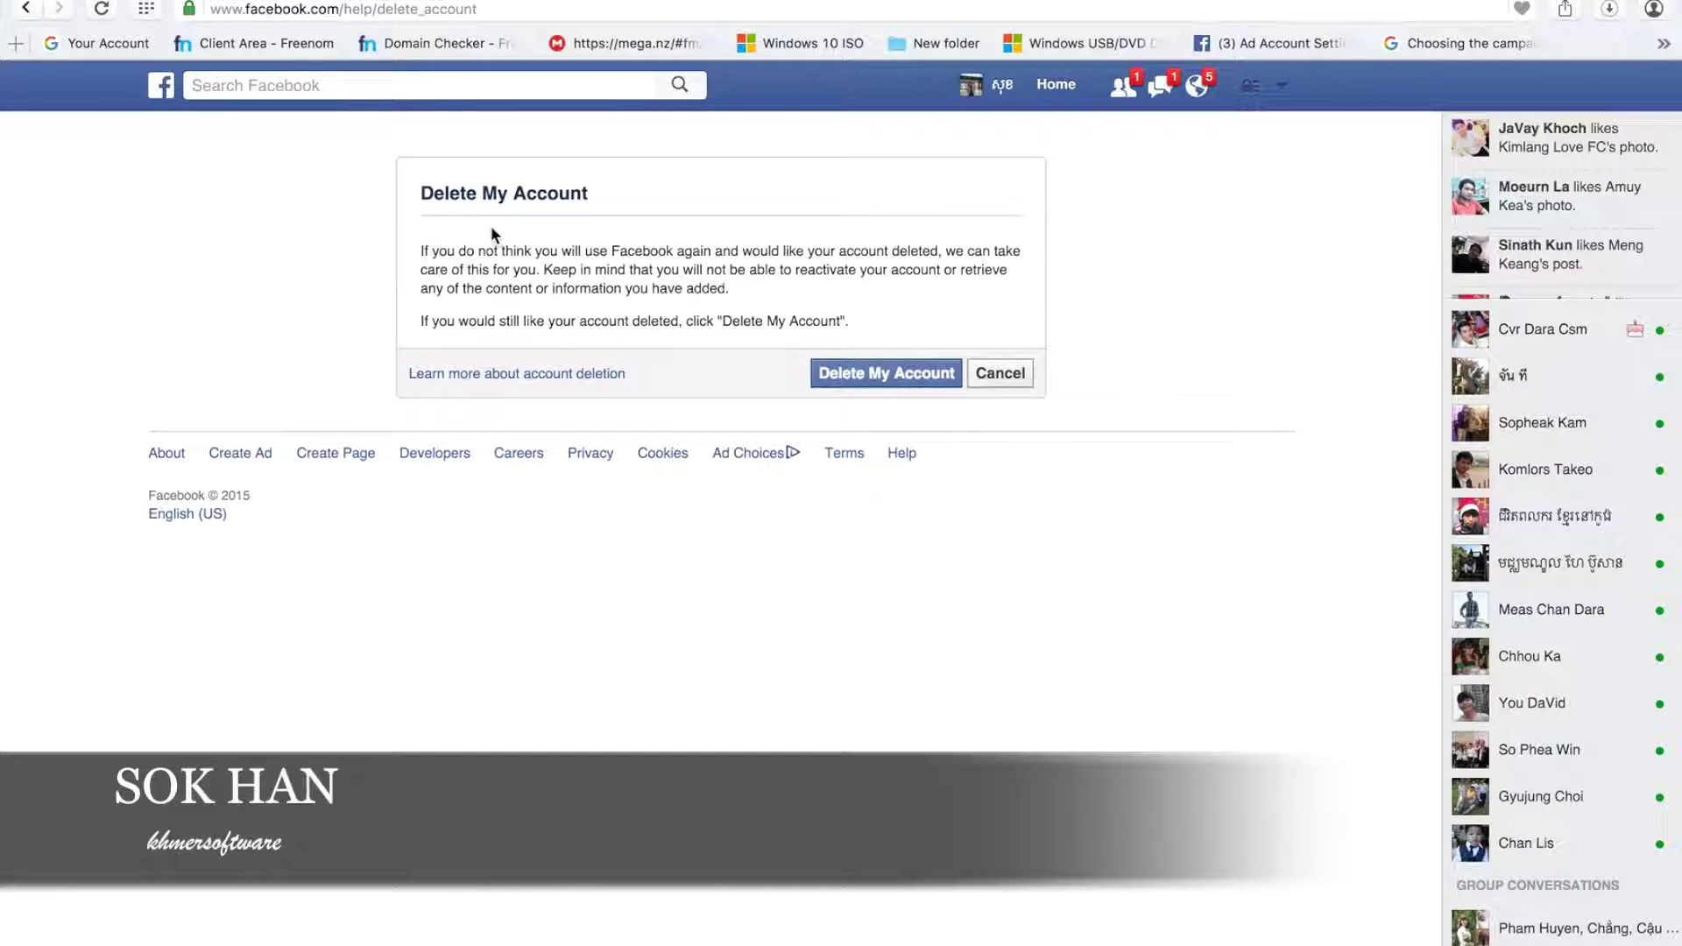
- Start the Delete My Account request and replace the prefilled entry in the Password field with the account password
left_click(876, 374)
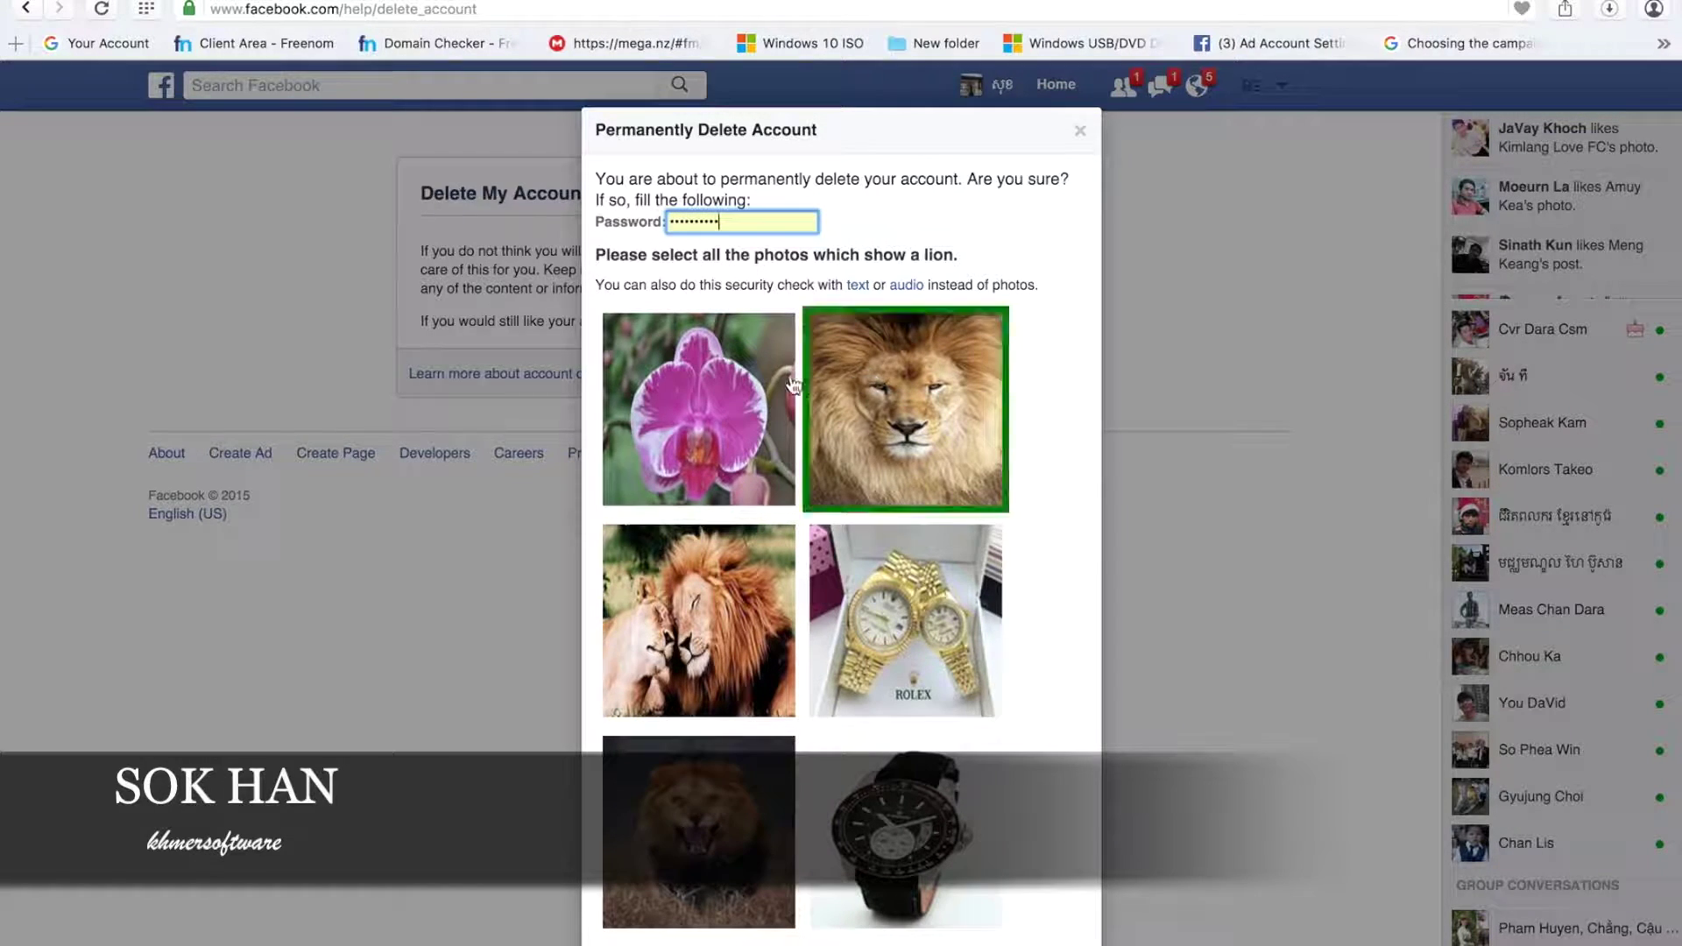
left_click(759, 223)
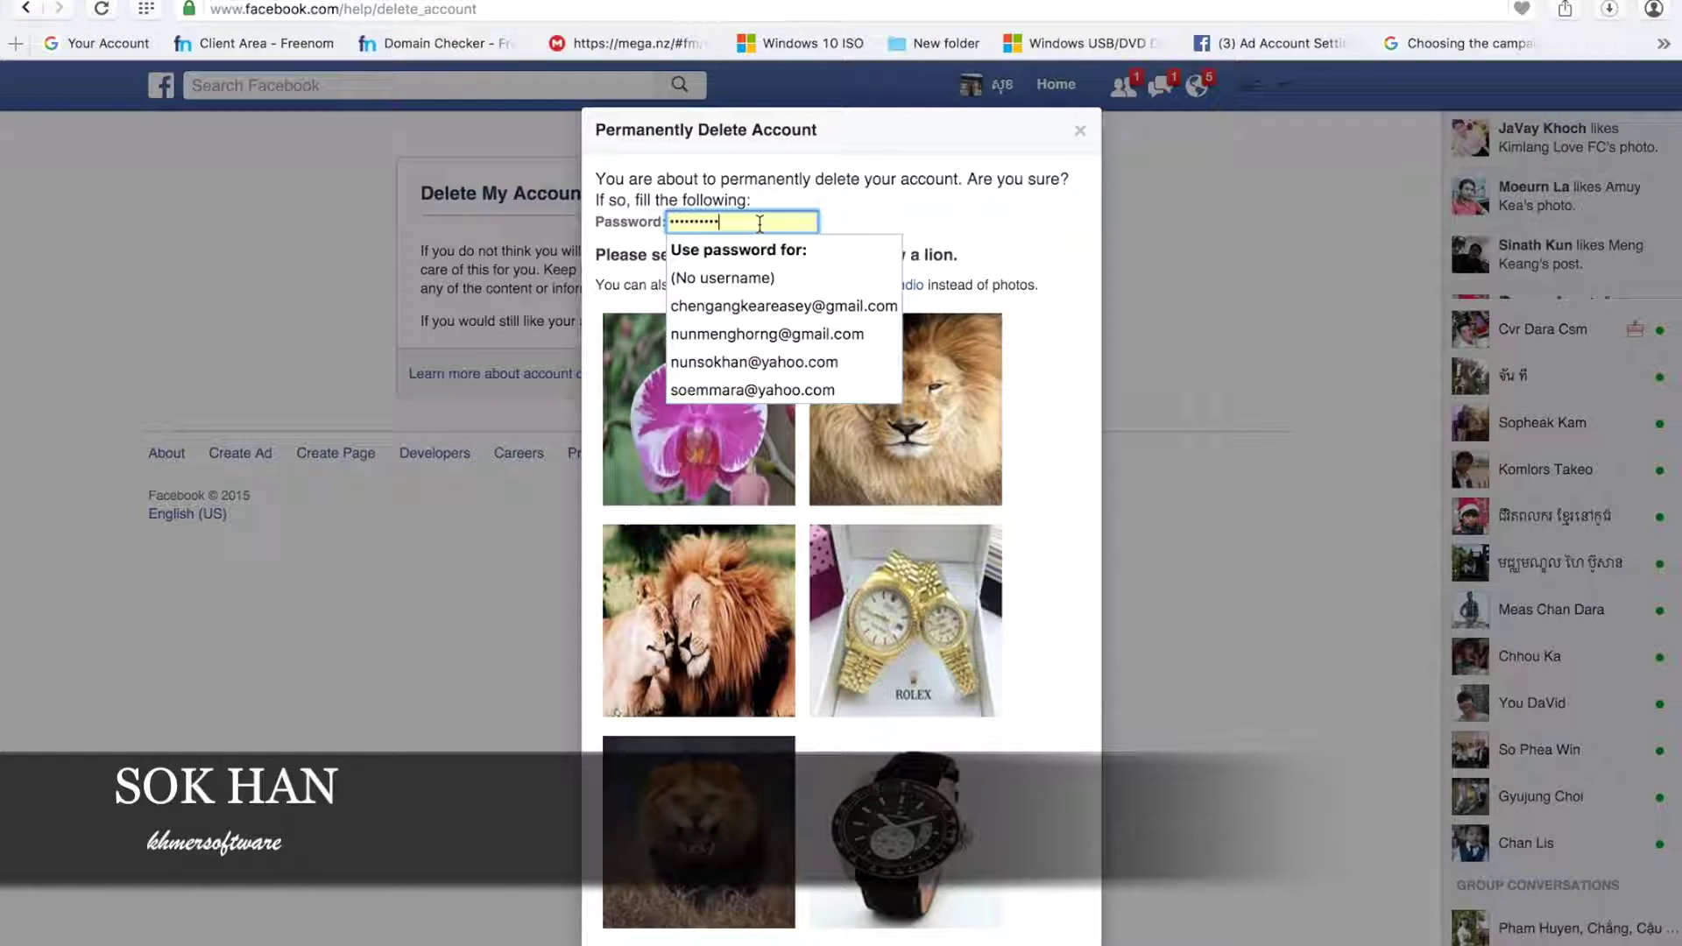
key("BackSpace")
key("BackSpace")
key("BackSpace")
key("BackSpace")
key("BackSpace")
key("BackSpace")
key("BackSpace")
key("BackSpace")
key("BackSpace")
key("BackSpace")
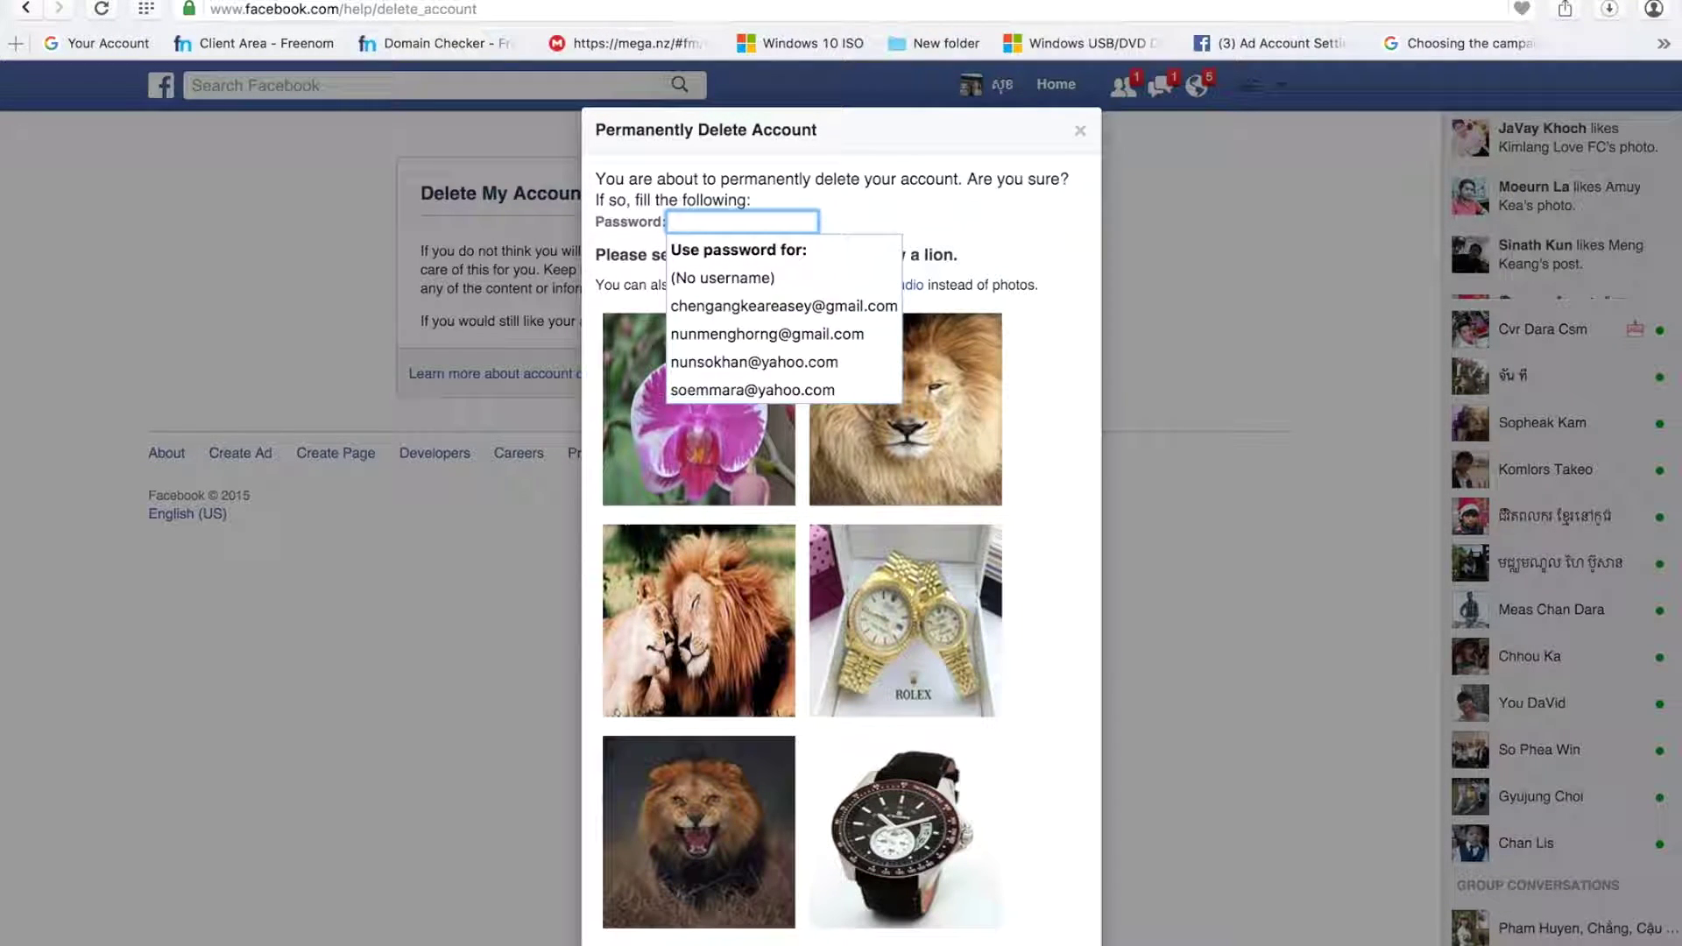
type("**********")
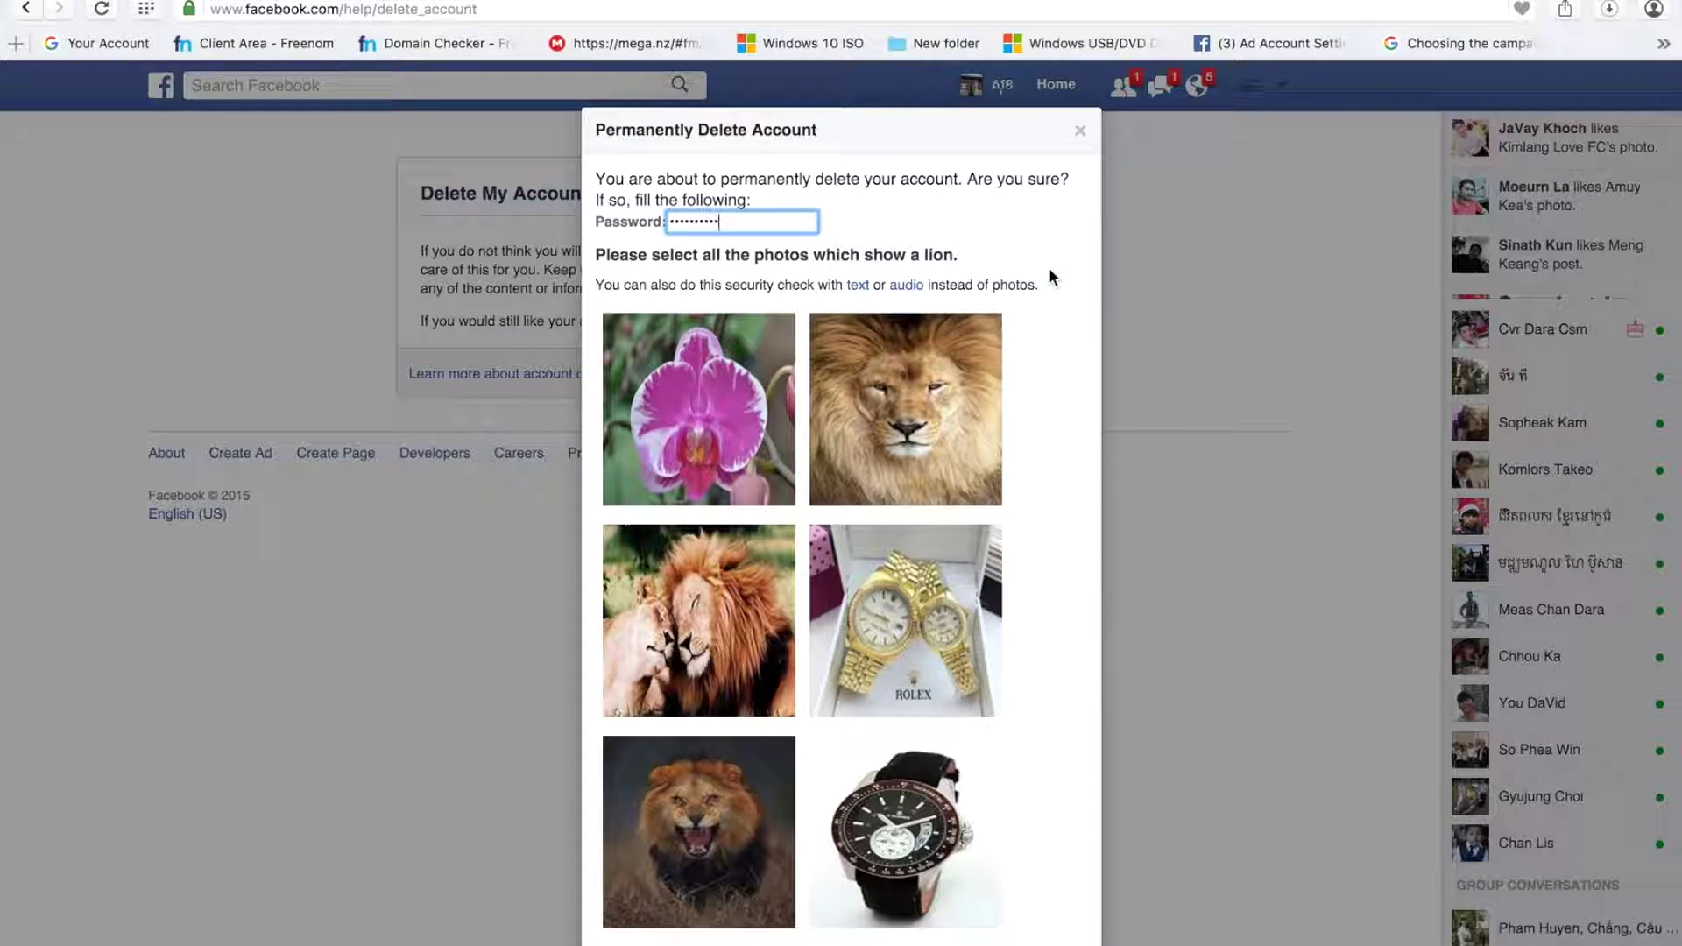
- Select the lion face, the lion couple and the standing lion photos in the security check
scroll(1049, 267, "down", 2)
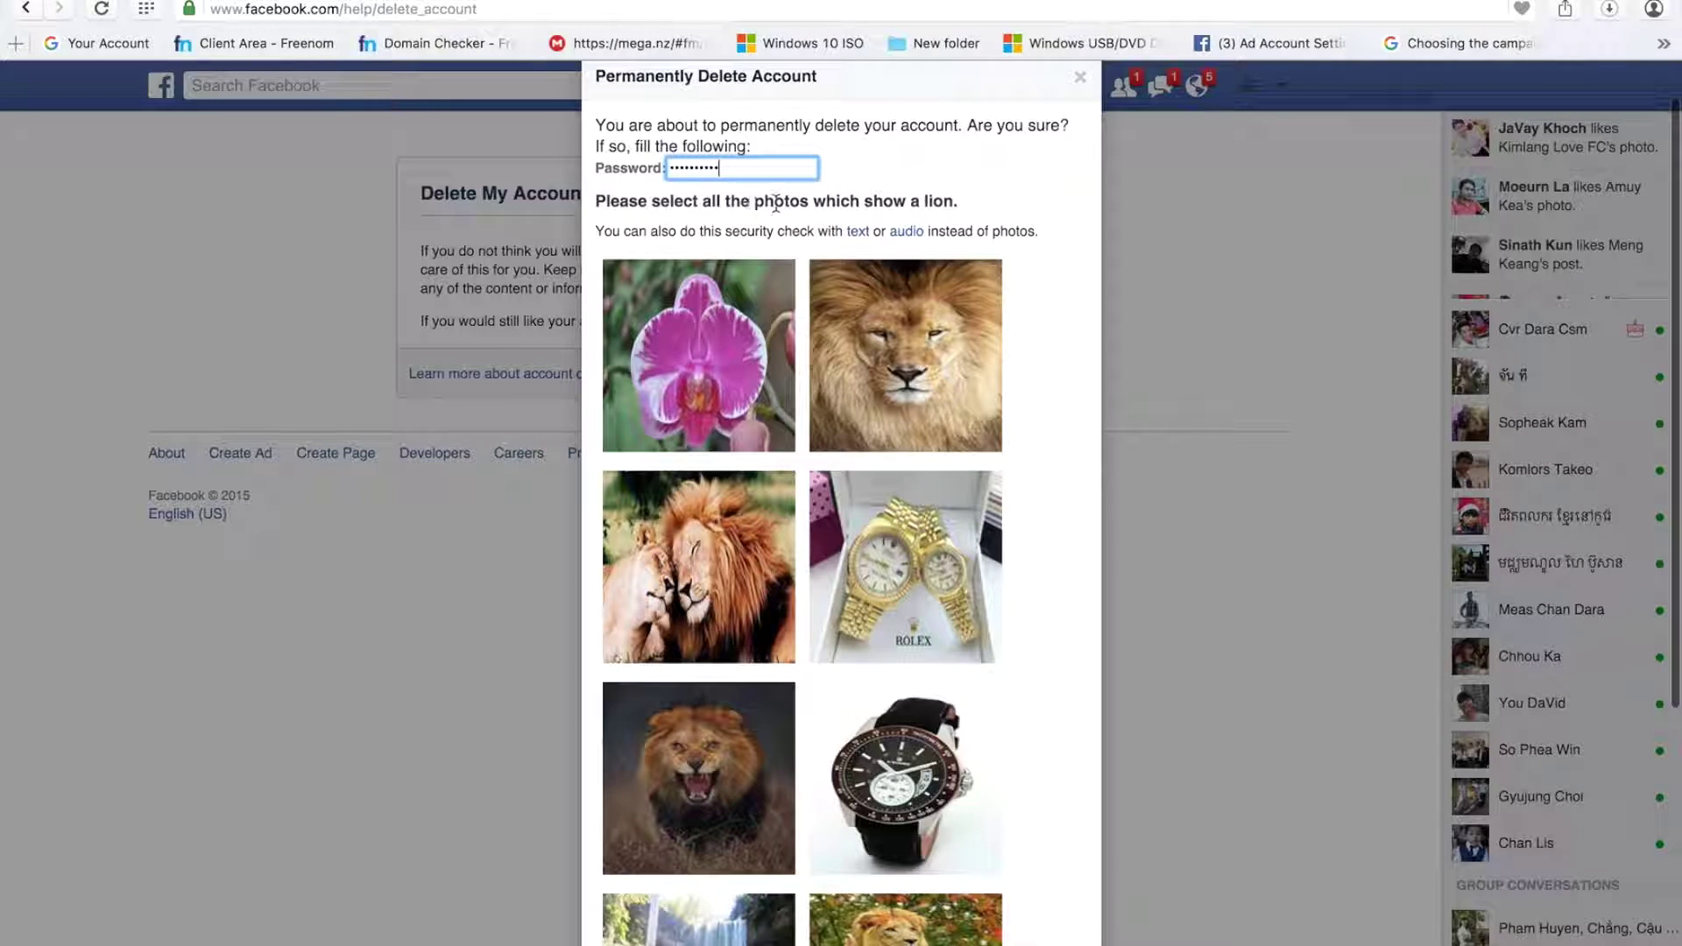
scroll(976, 207, "down", 3)
left_click(981, 219)
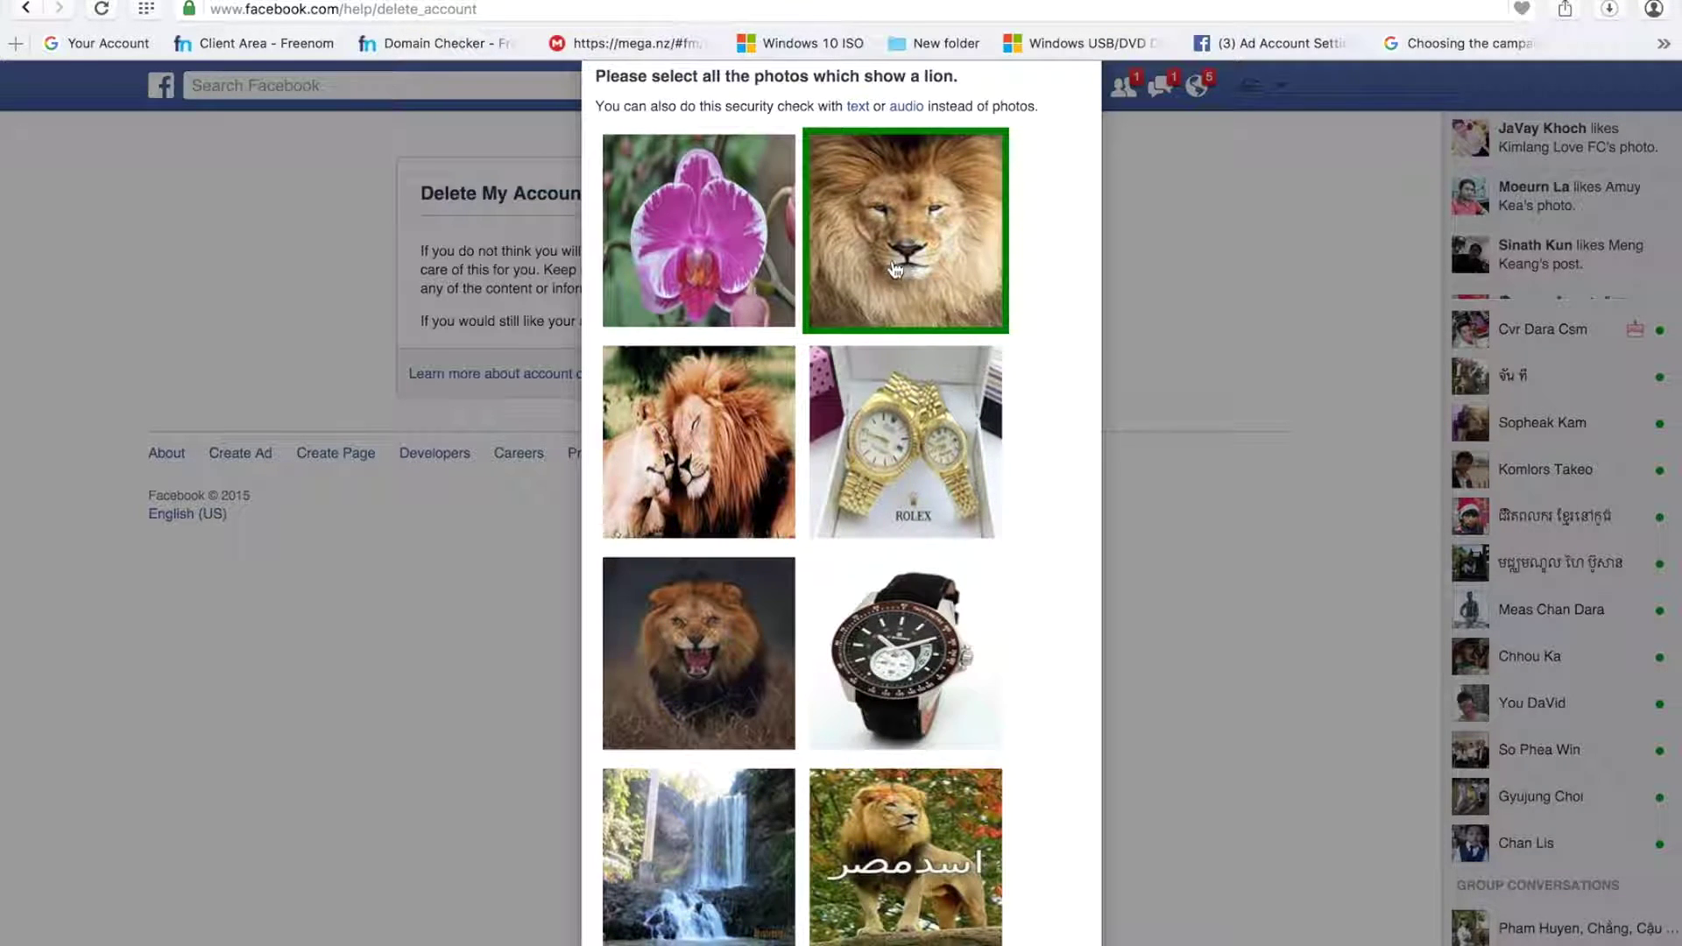
left_click(713, 443)
scroll(722, 414, "down", 1)
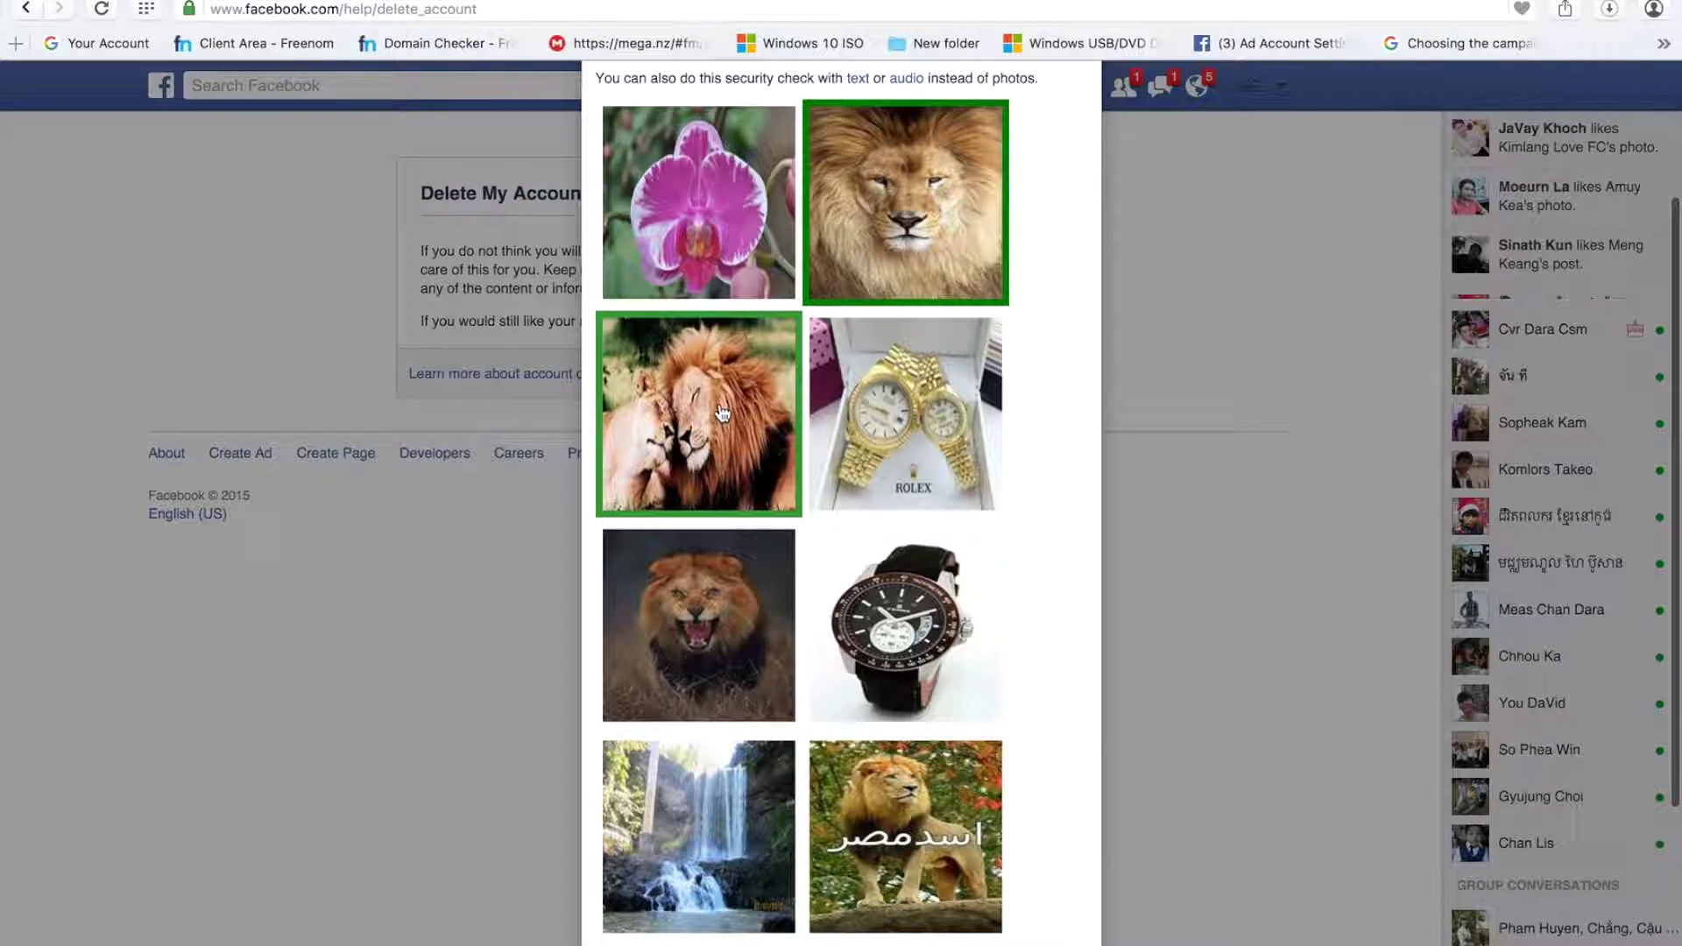
scroll(722, 414, "down", 4)
left_click(688, 441)
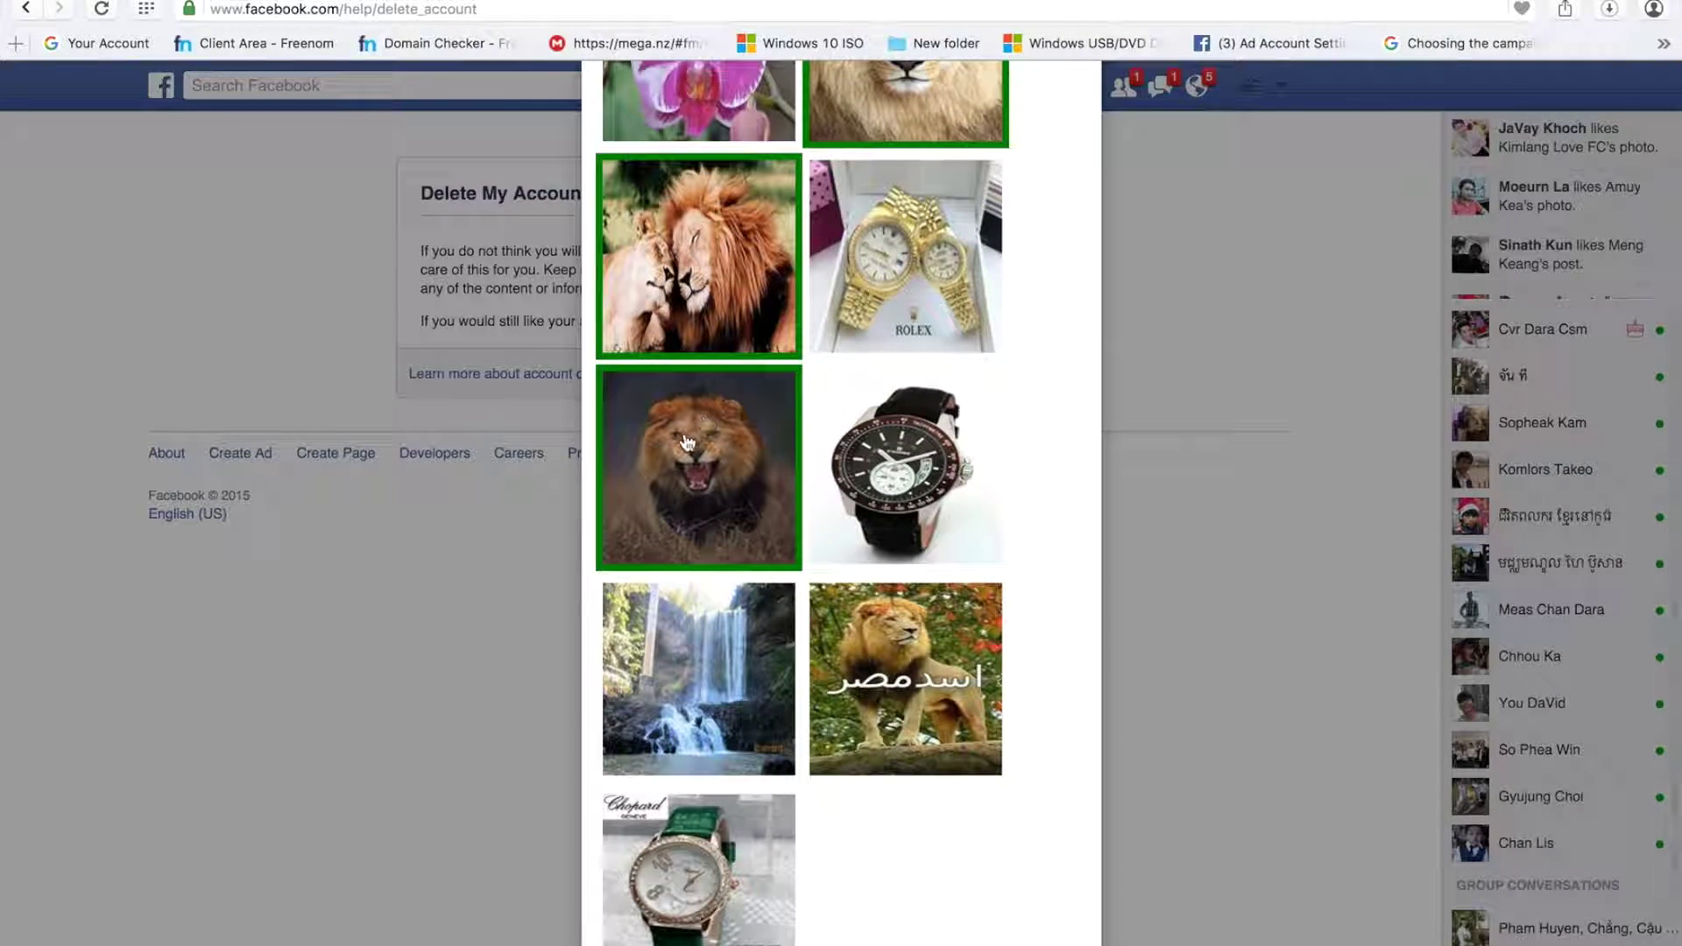
left_click(775, 524)
left_click(911, 619)
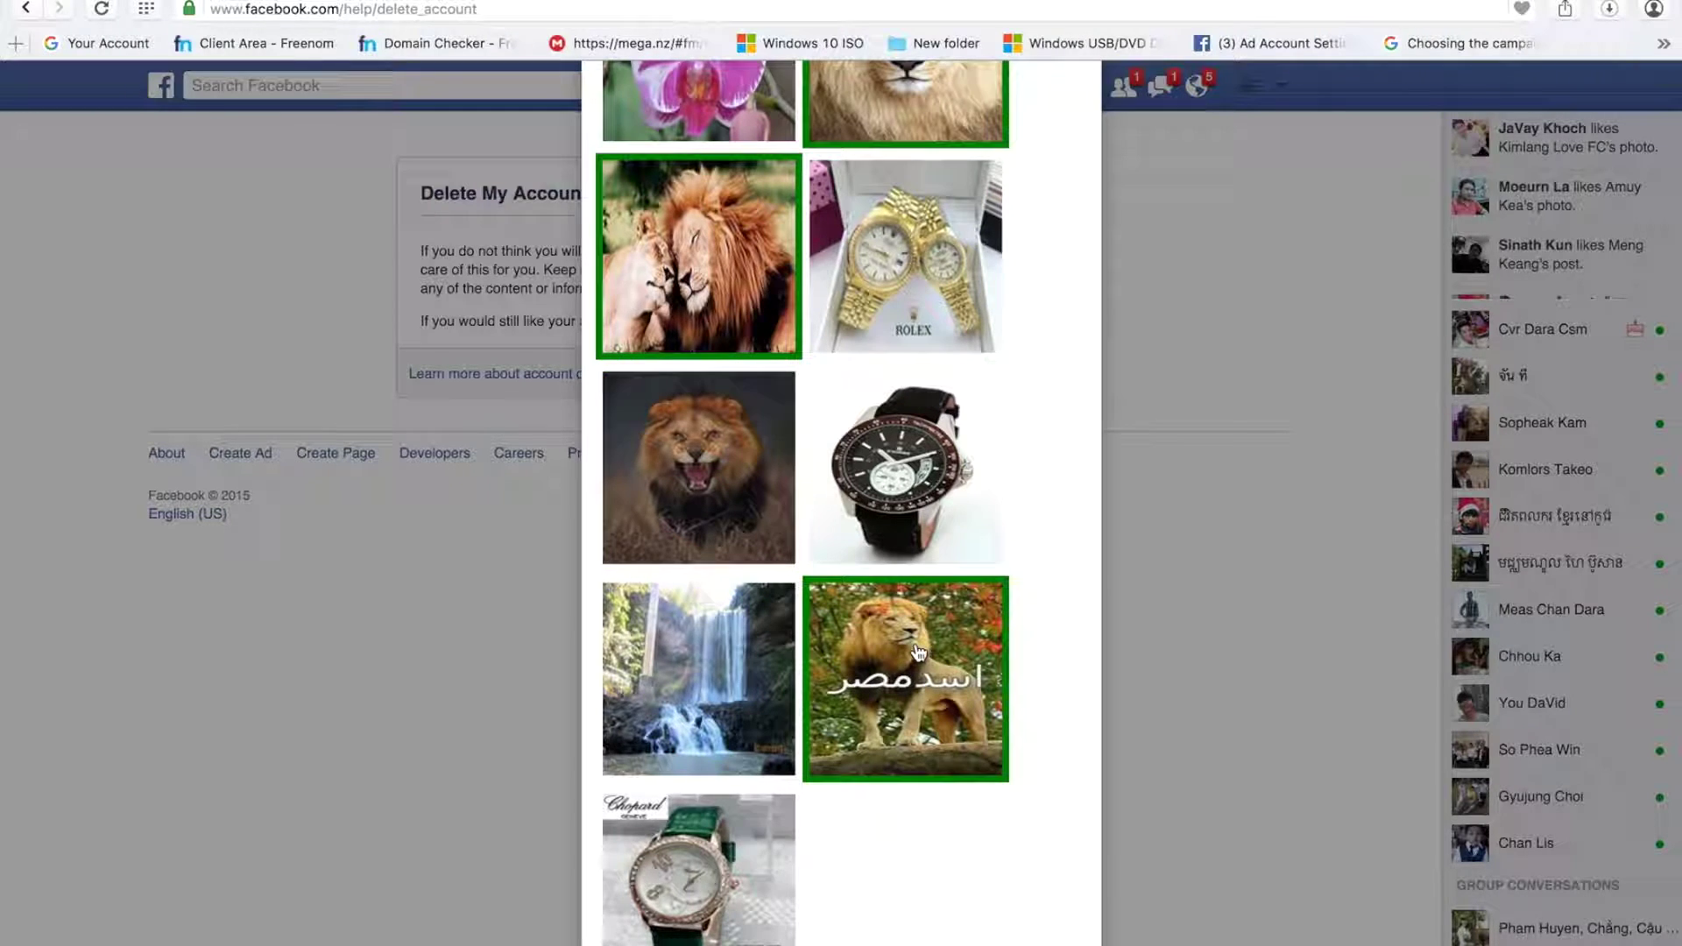
- Reselect the roaring lion photo and check that only lion photos are marked in the security check
scroll(918, 653, "up", 4)
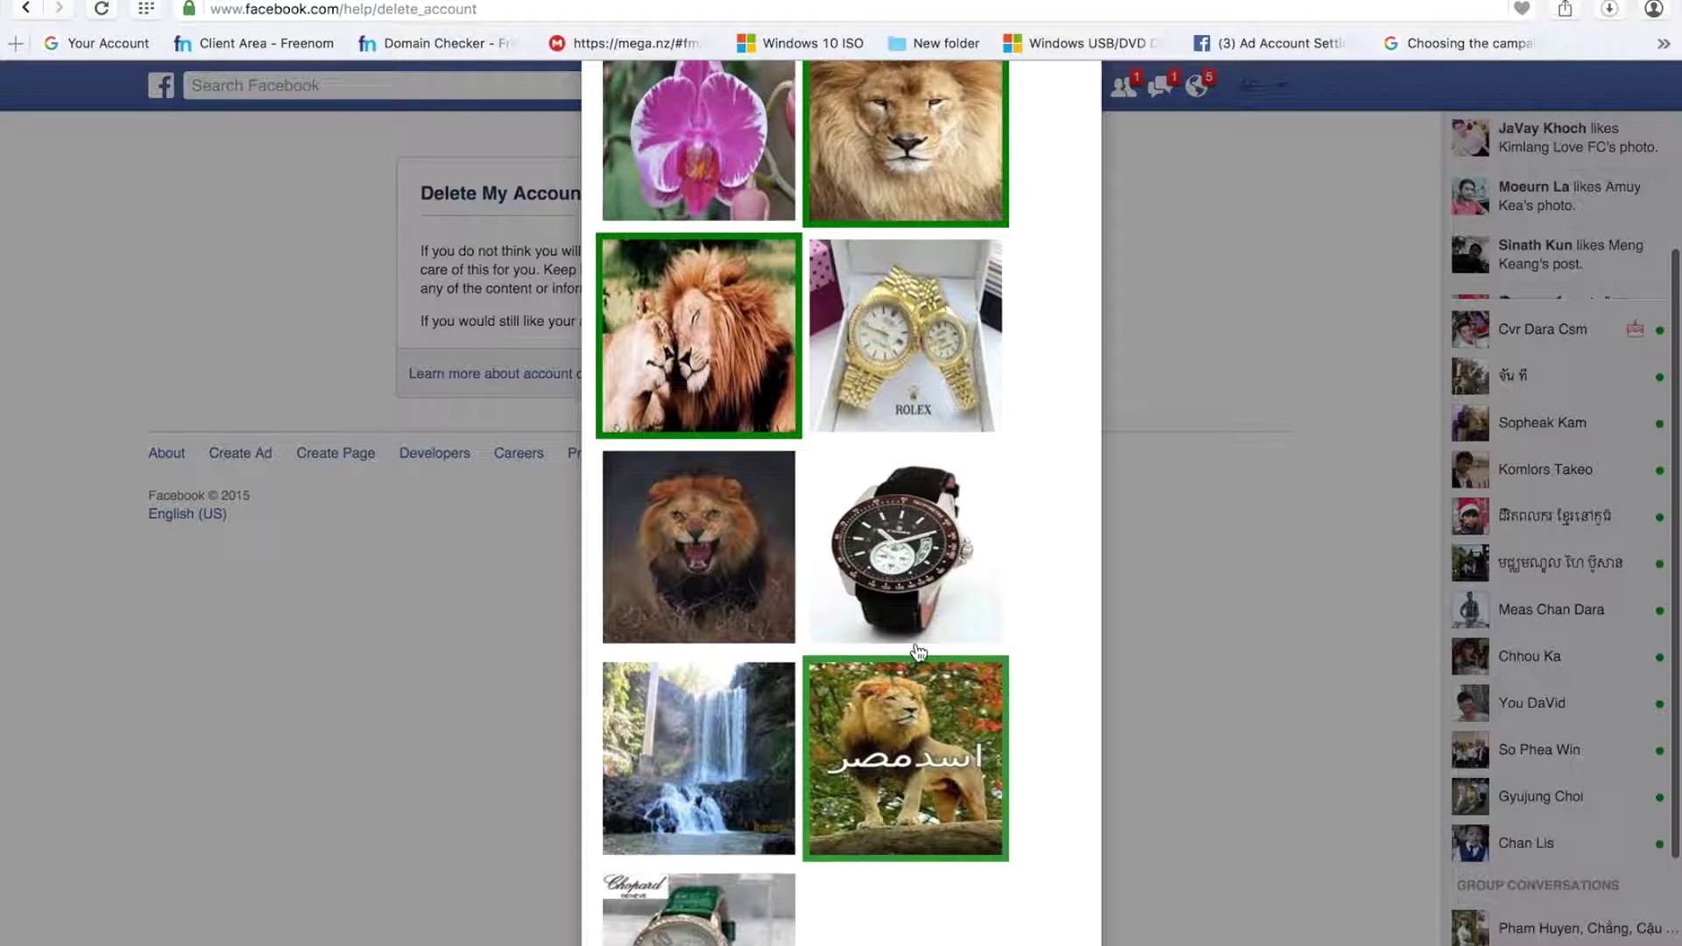
scroll(918, 652, "up", 1)
scroll(918, 652, "down", 2)
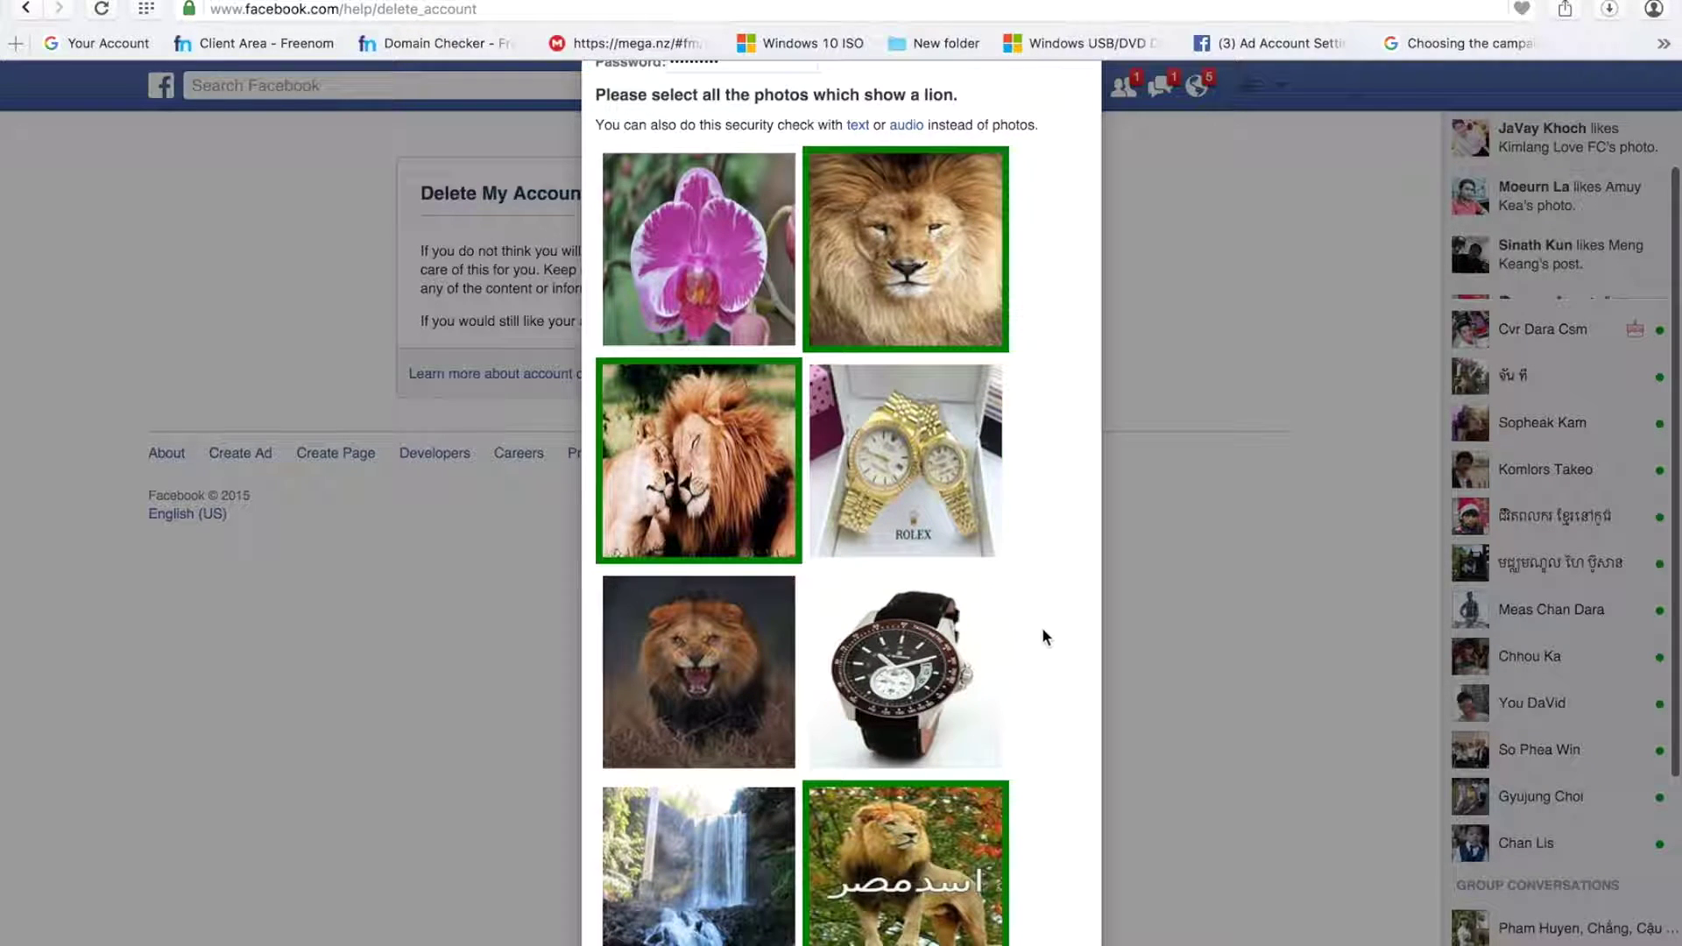
scroll(1042, 631, "down", 1)
left_click(670, 558)
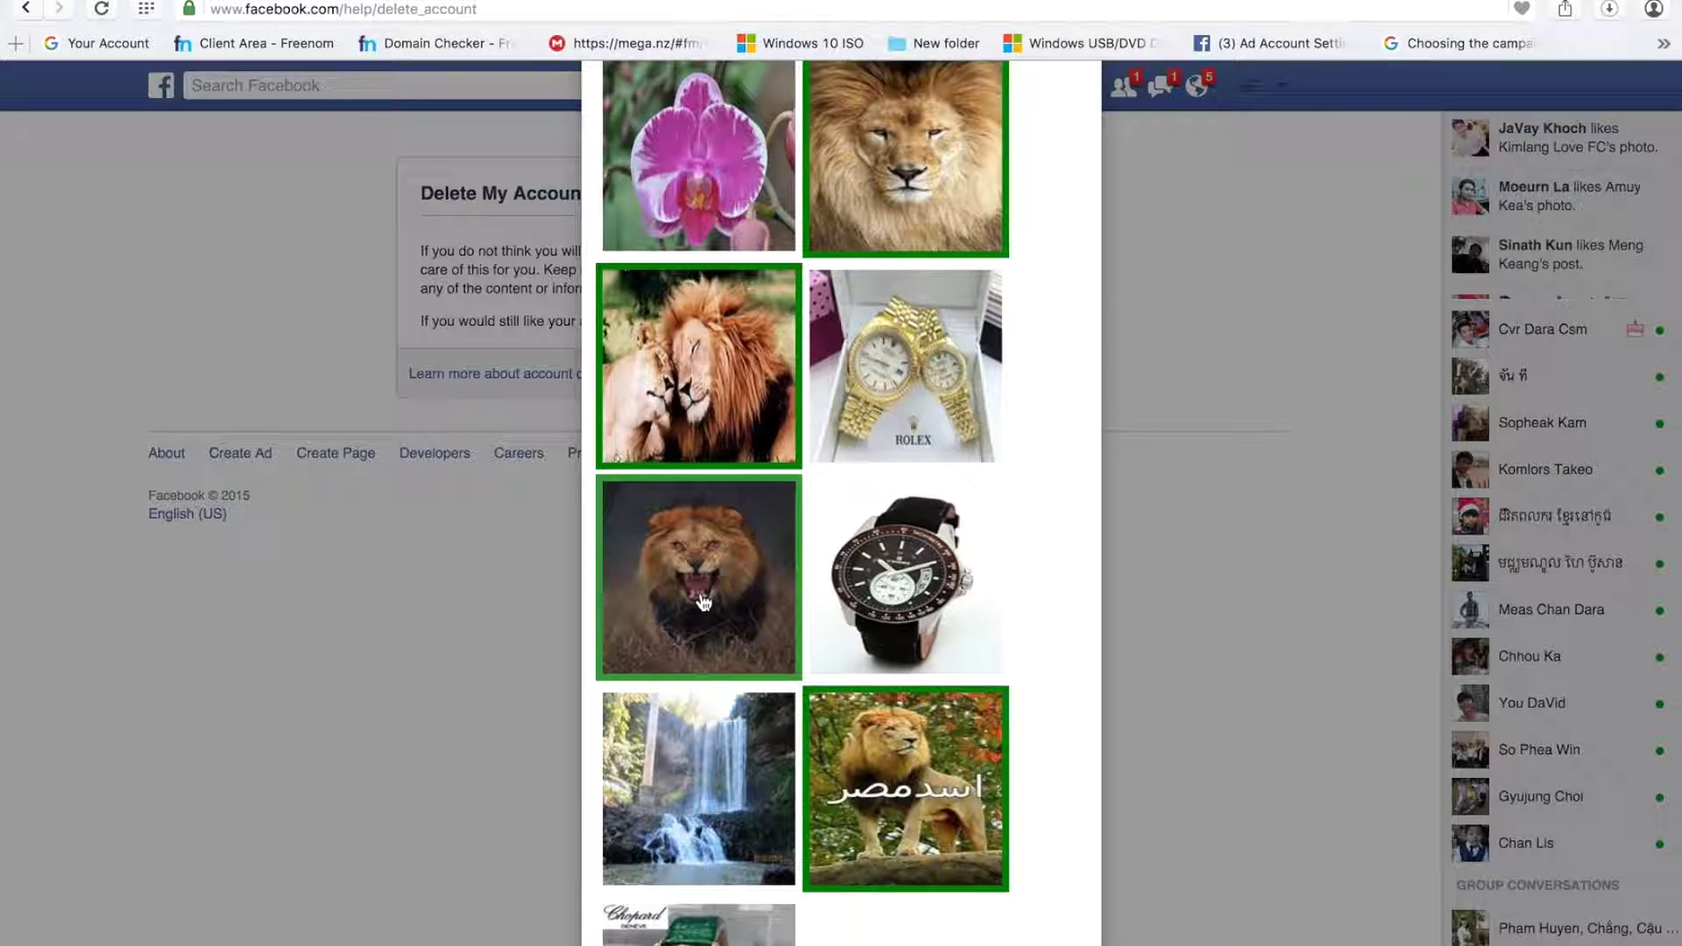
scroll(711, 612, "down", 3)
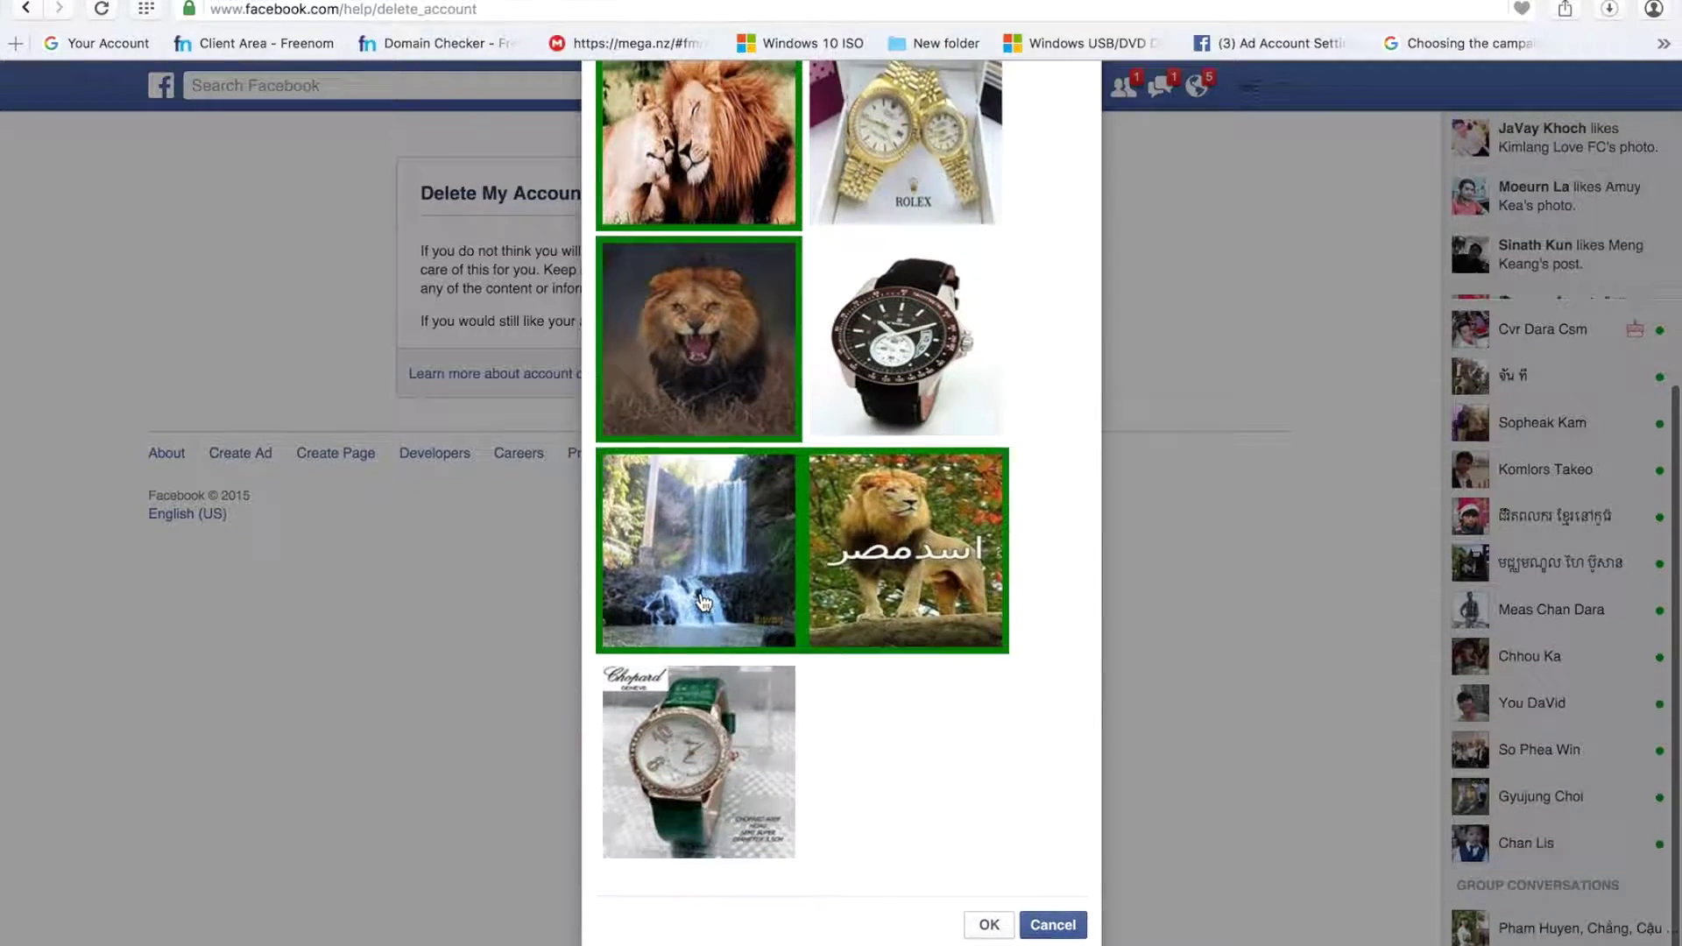
scroll(700, 601, "up", 5)
scroll(703, 600, "down", 3)
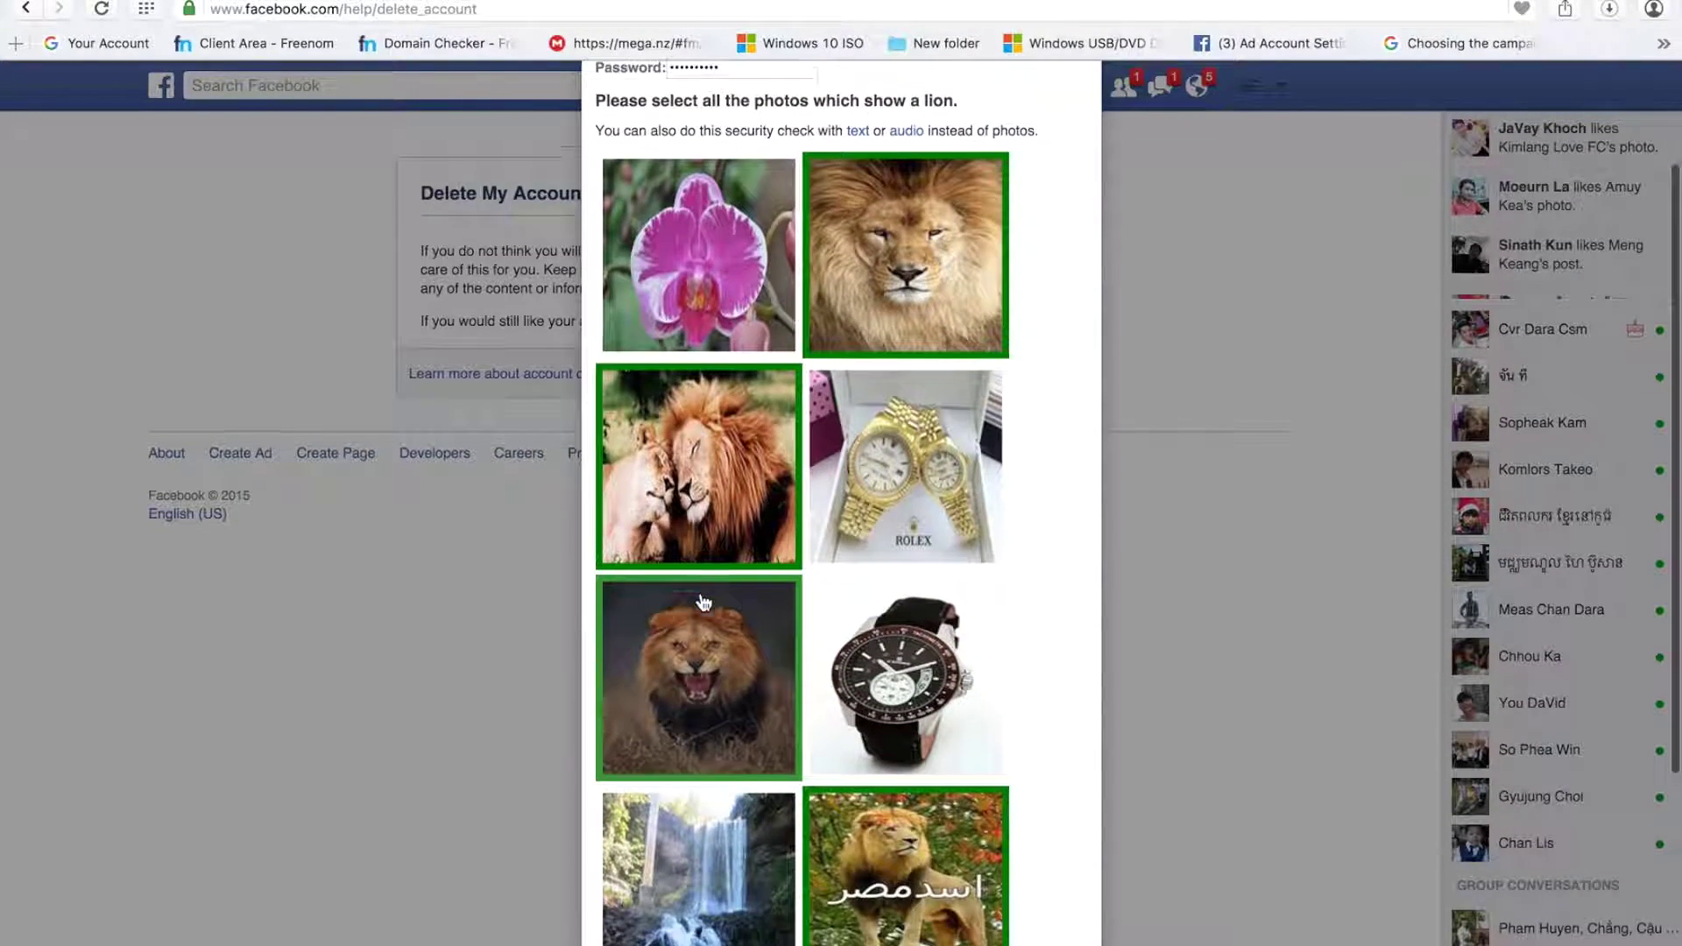
- Submit the permanent account deletion request and acknowledge the deactivation notice
scroll(704, 601, "down", 2)
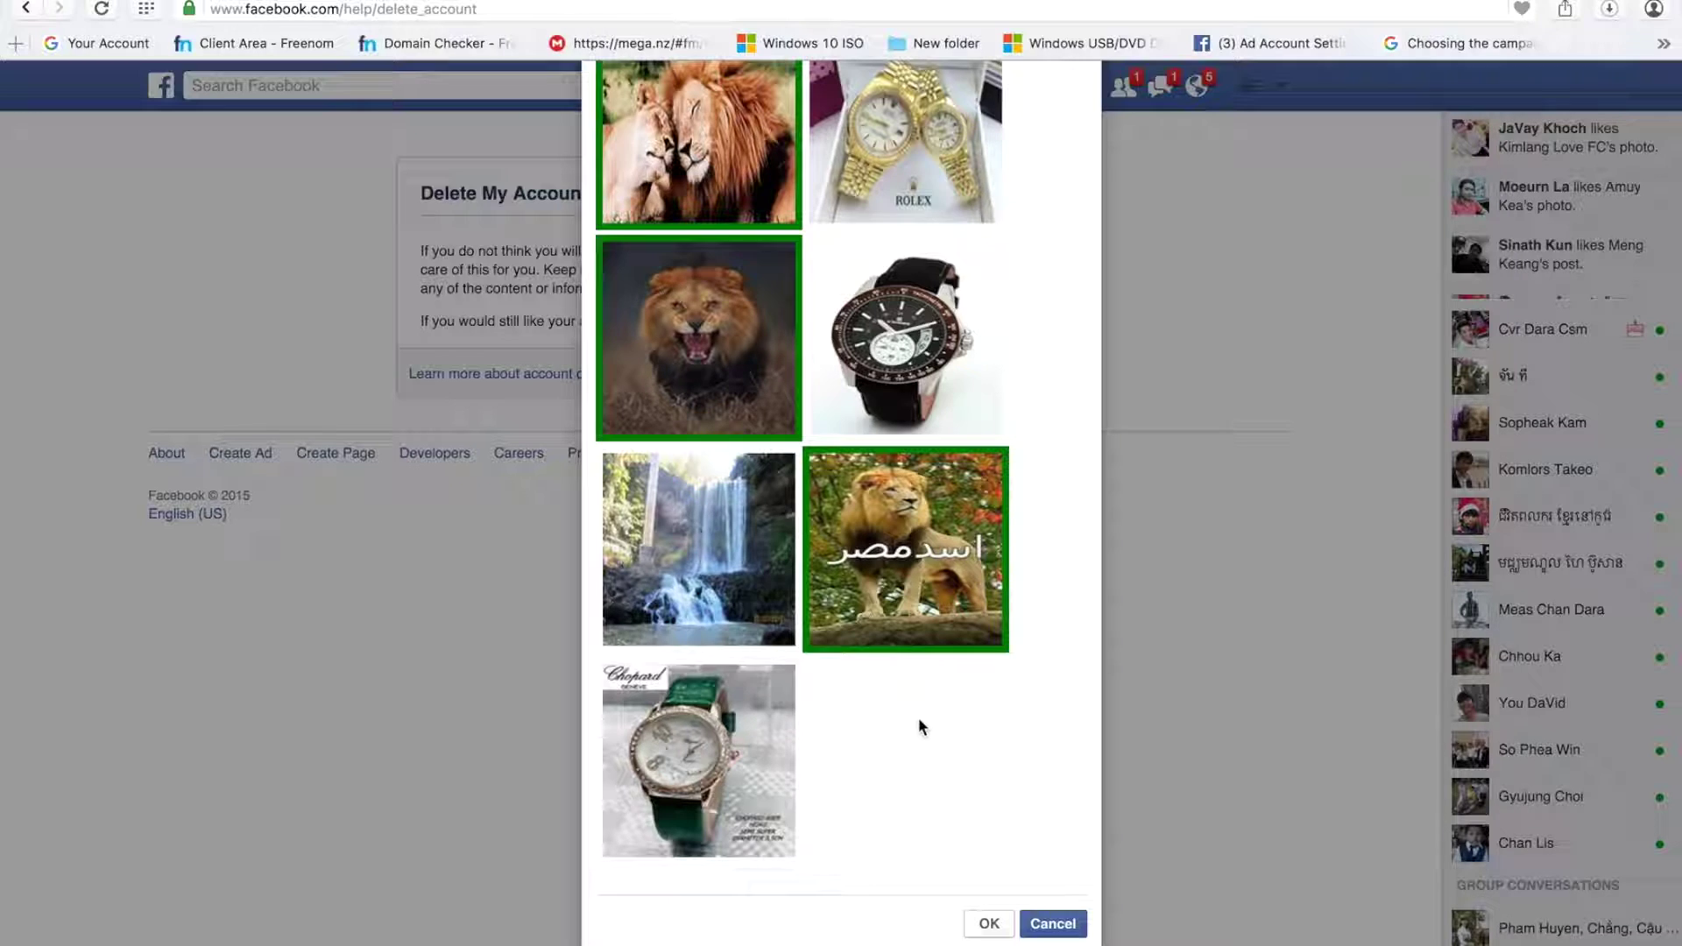
left_click(989, 927)
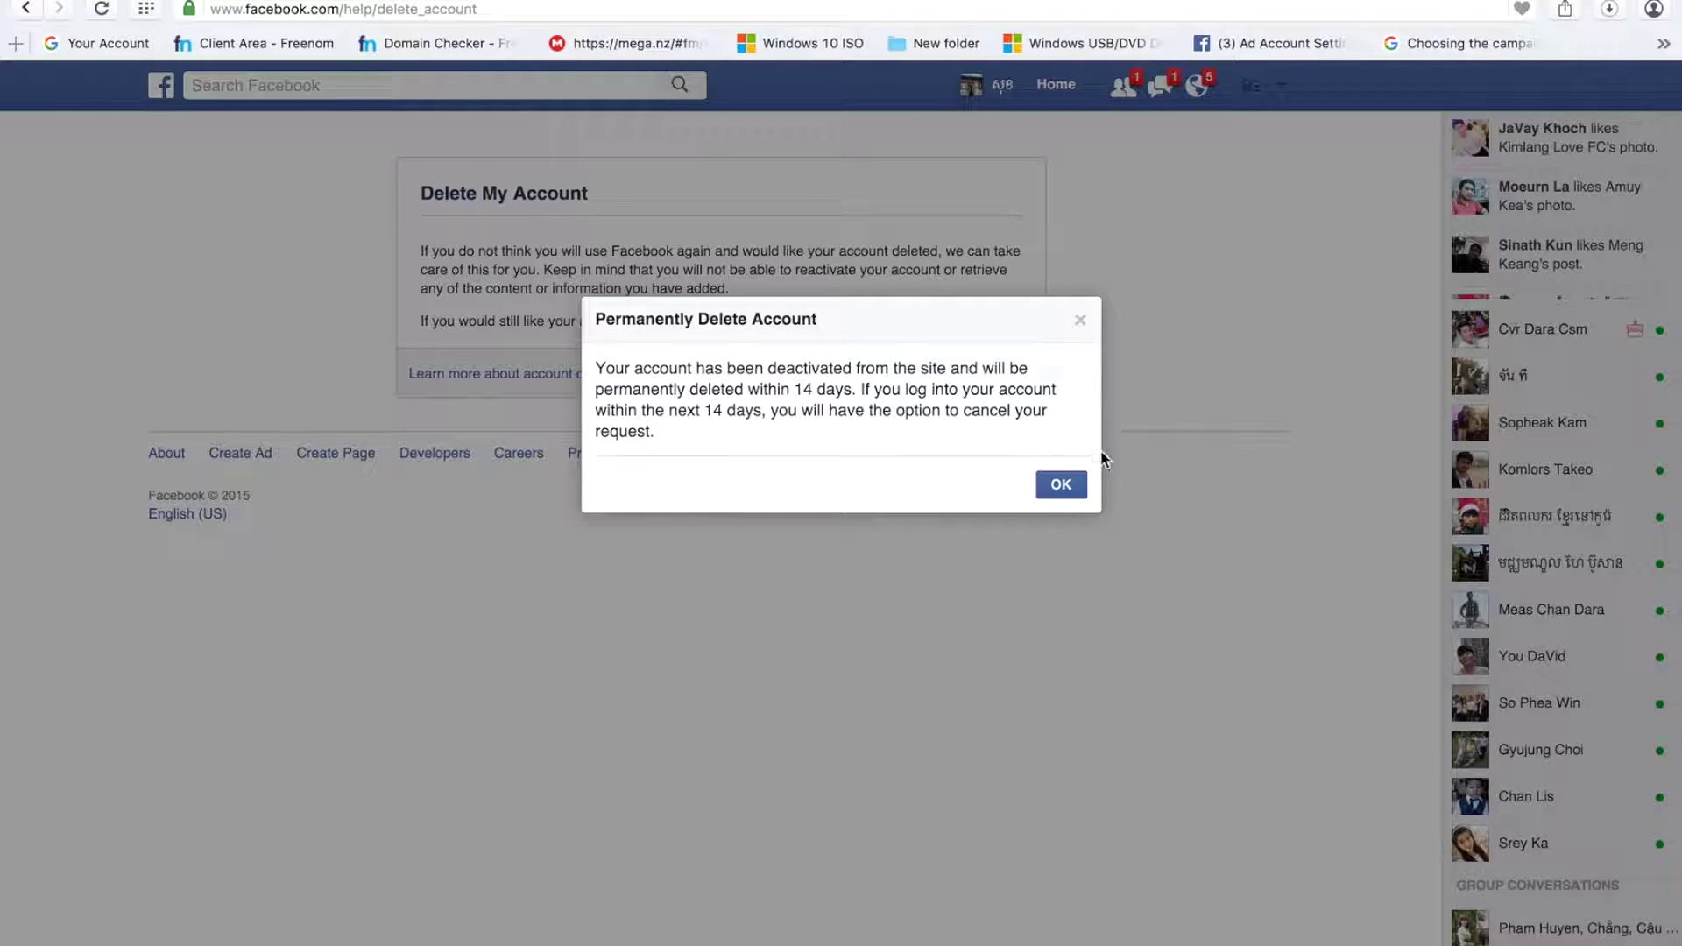
left_click(1062, 485)
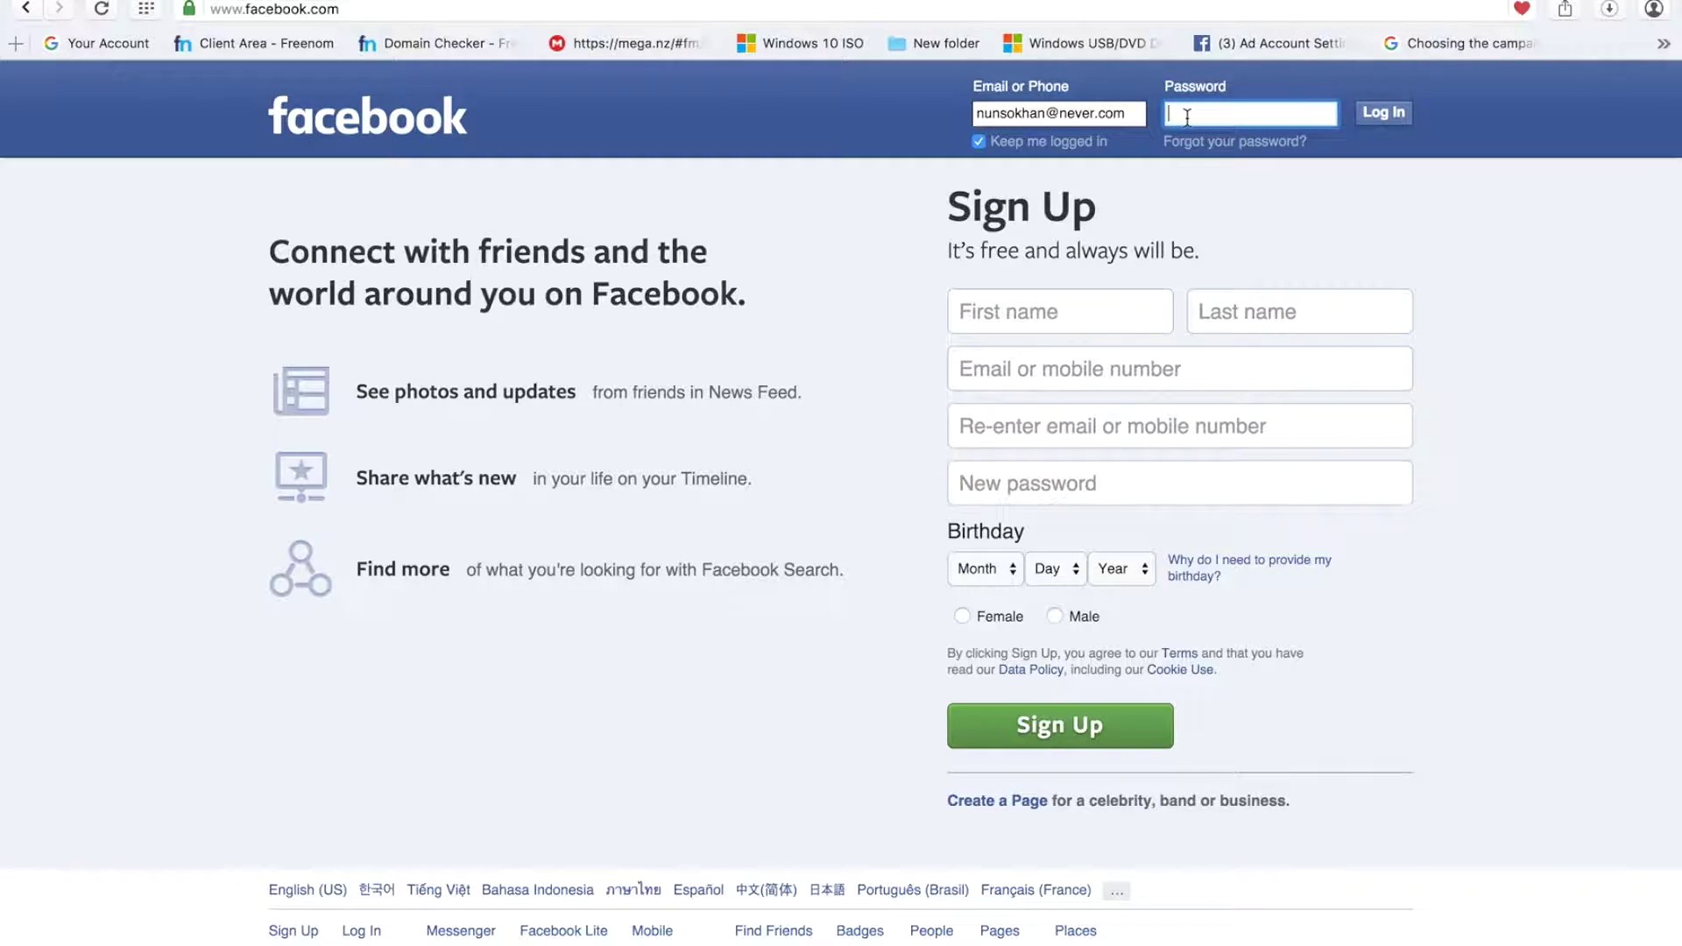
- Log back in by entering the account password in the Password field and cancel the scheduled account deletion
type("**********")
left_click(1383, 118)
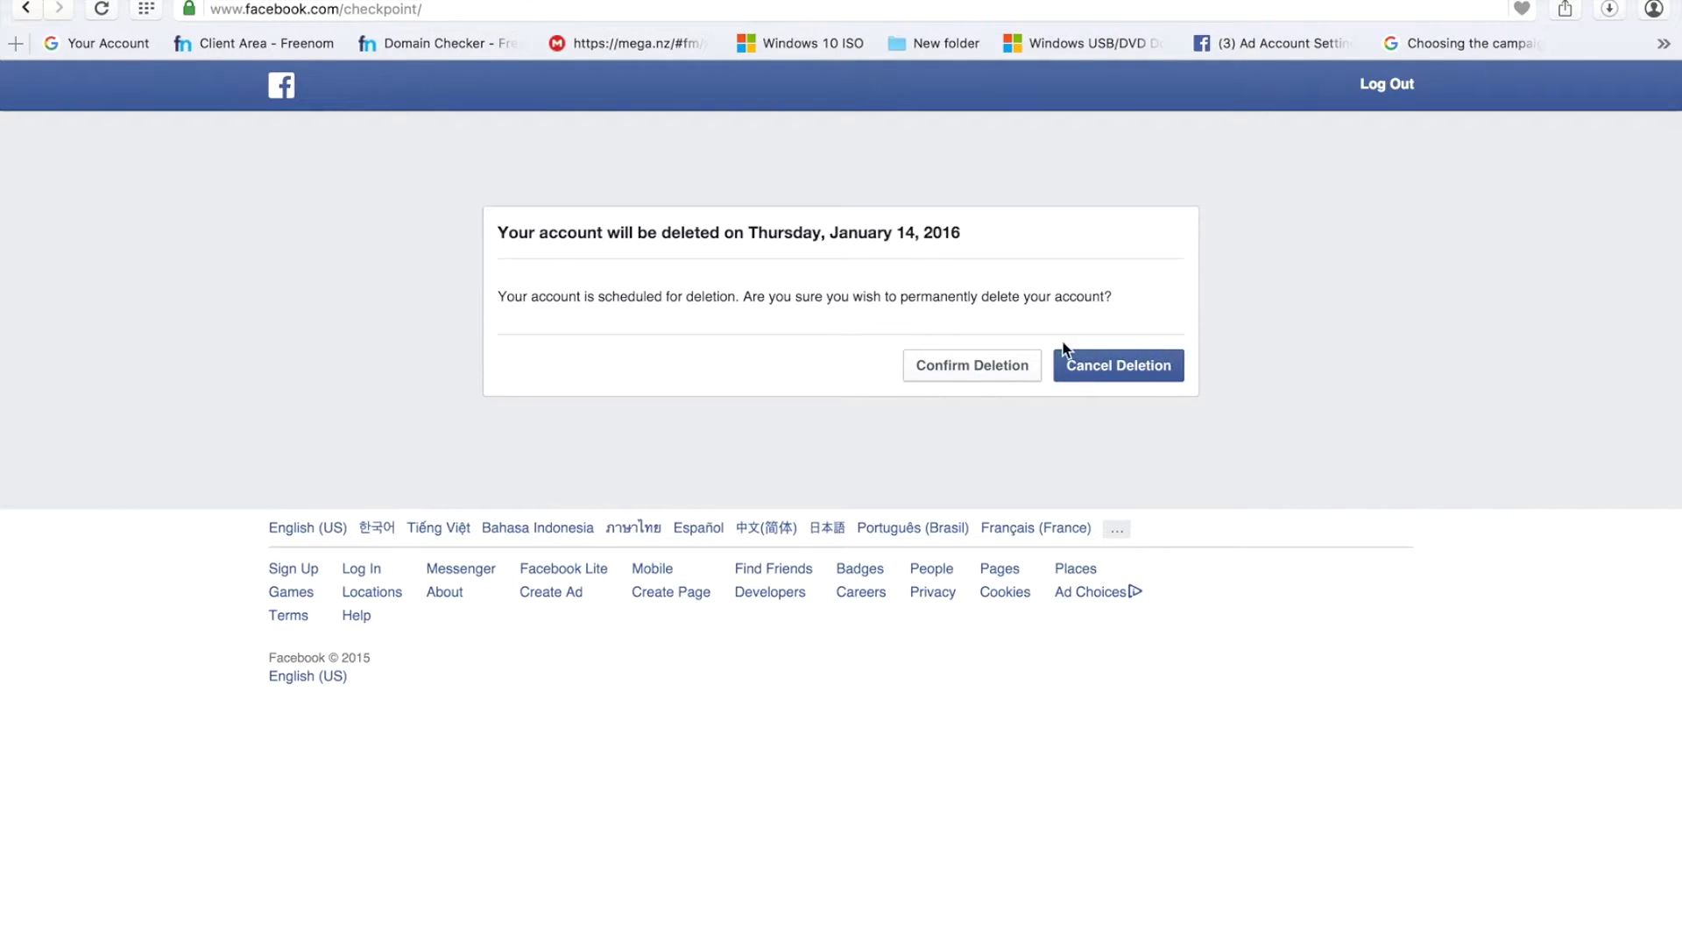
left_click(1119, 375)
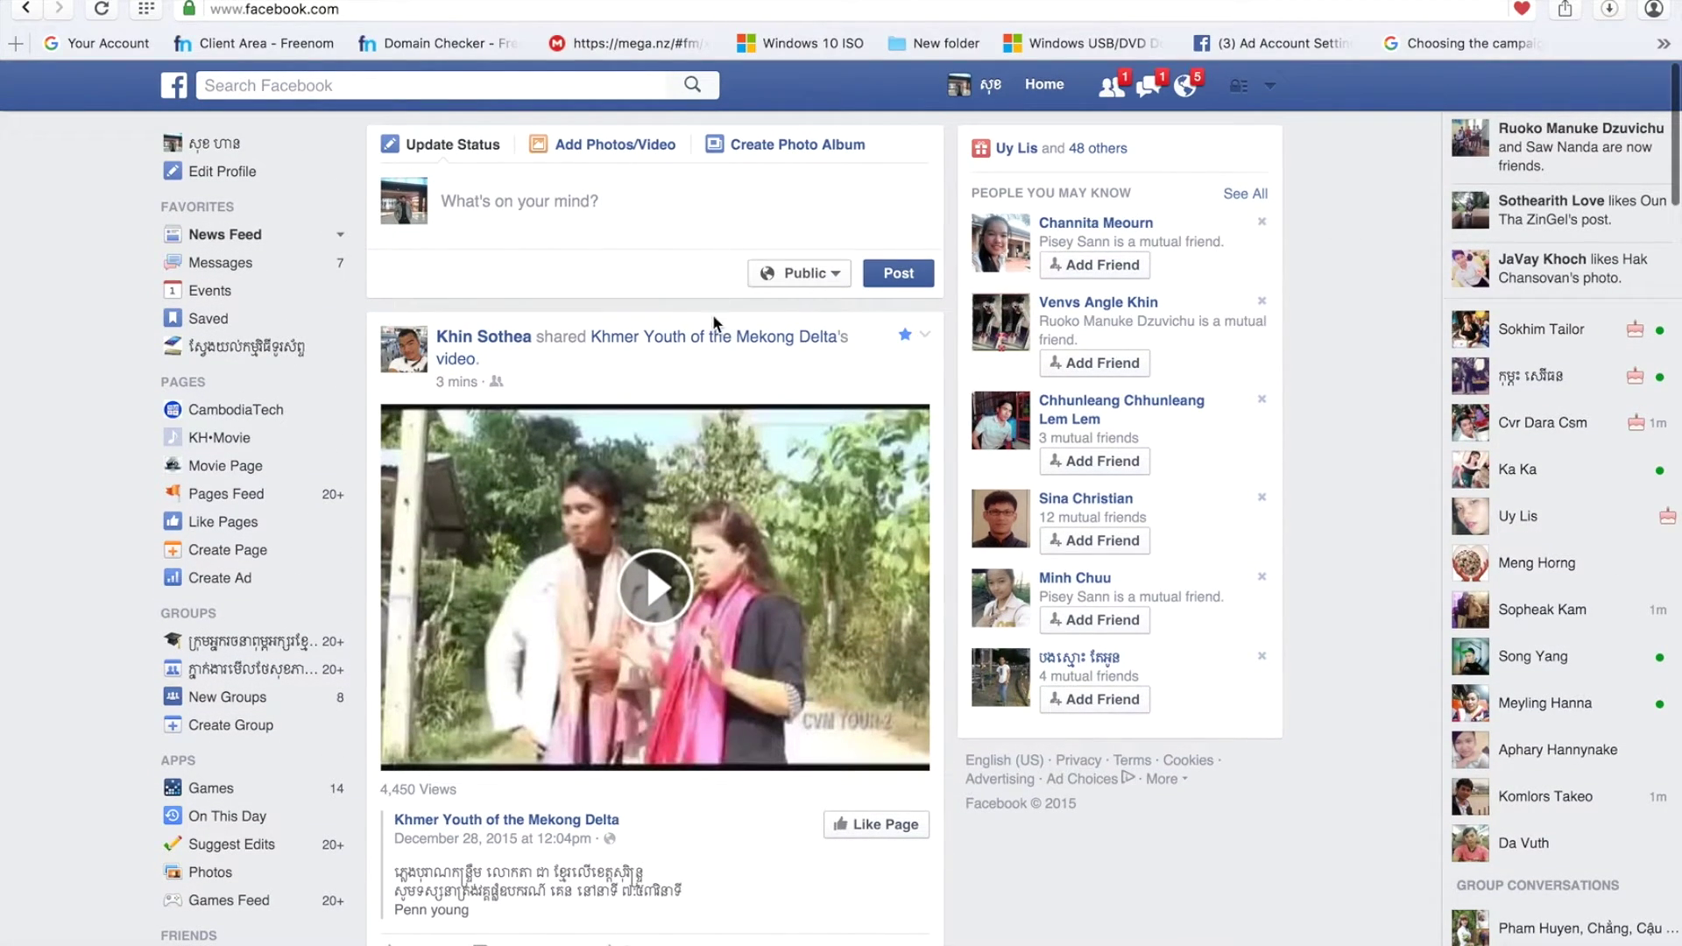
- Look over the restored account's News Feed and switch from the browser to the desktop
mouse_move(714, 338)
scroll(717, 346, "down", 2)
scroll(716, 346, "up", 2)
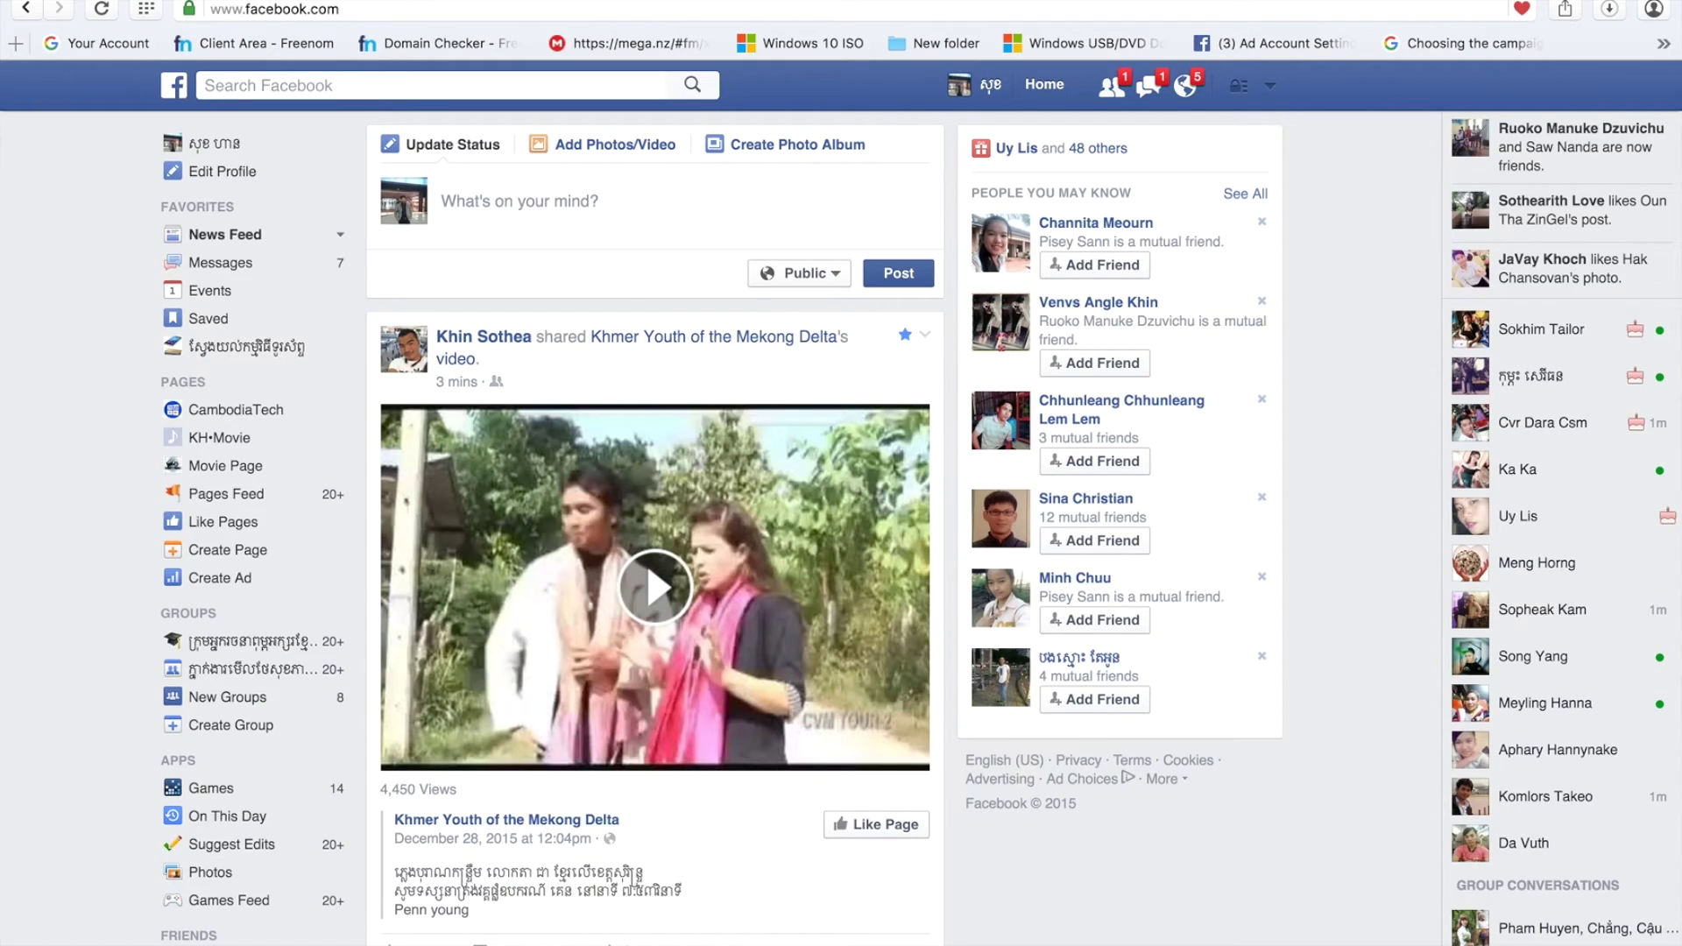
key("ctrl+Left")
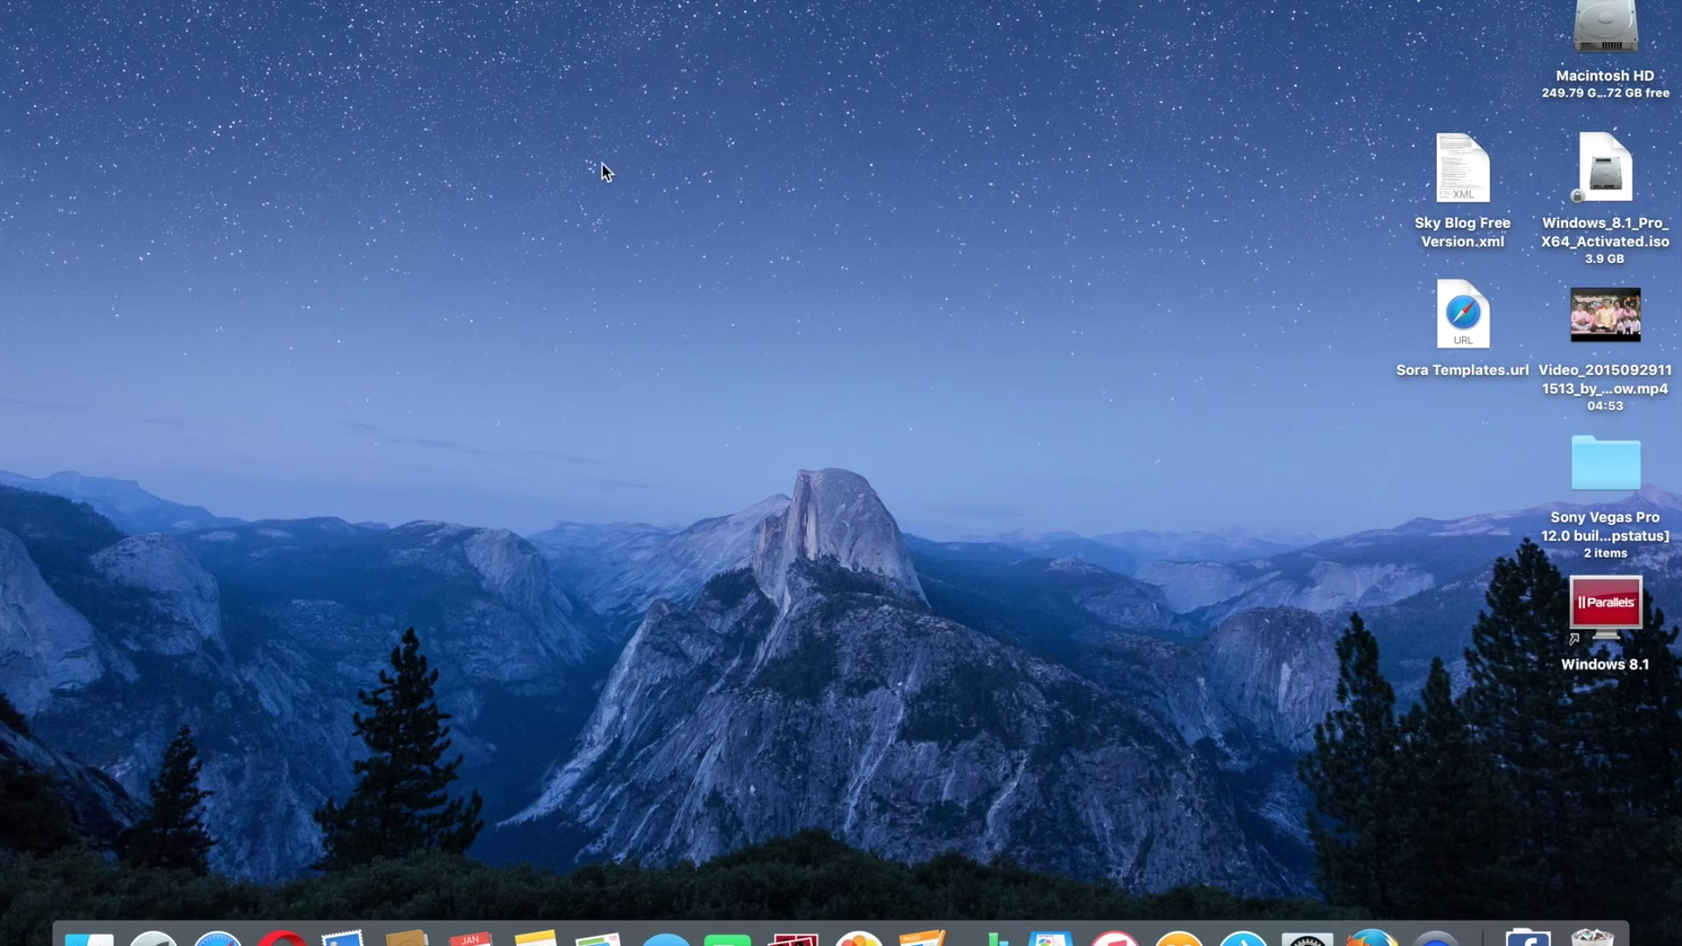